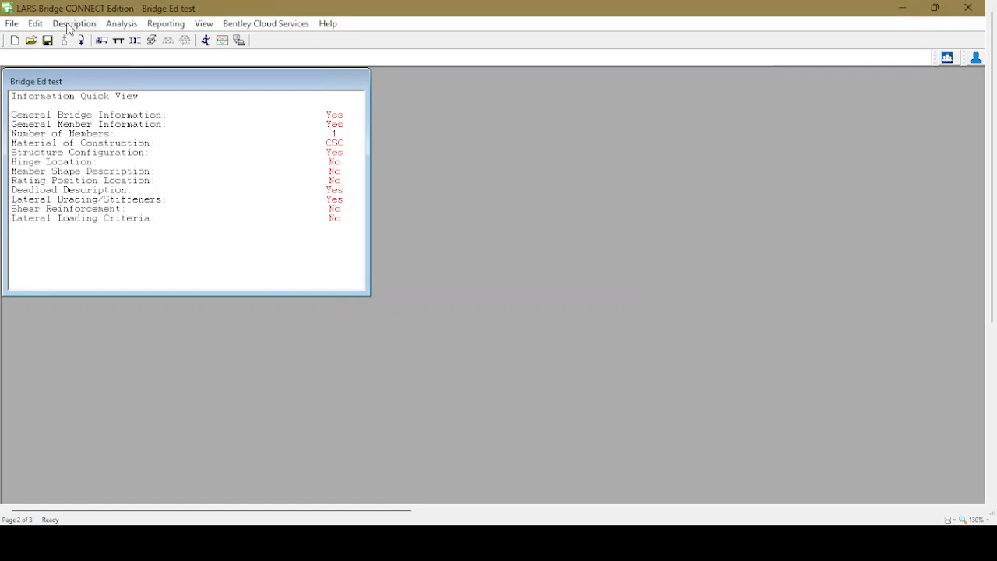
Check the girder's span configuration, then open the member shape description for the steel component
click(176, 155)
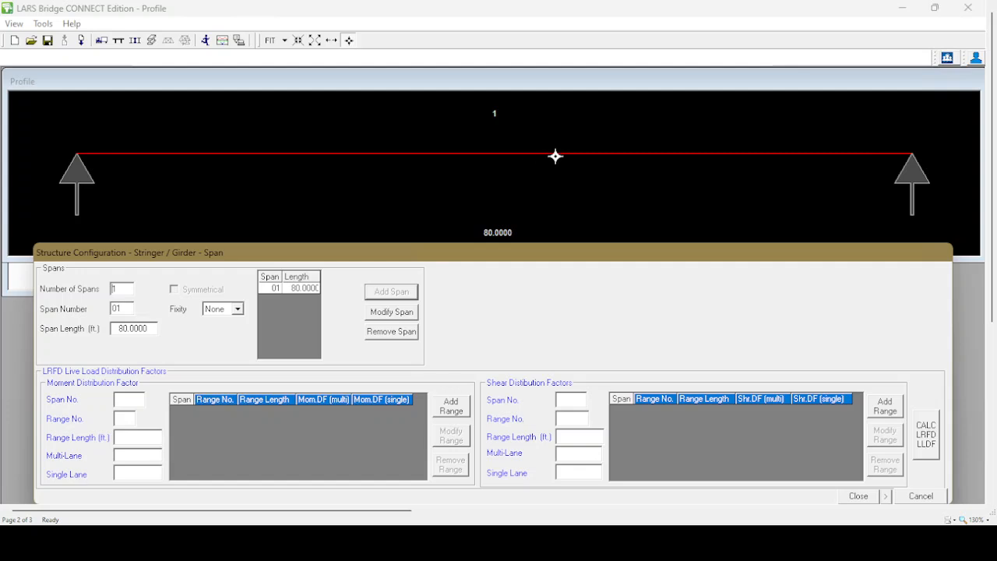
click(858, 497)
click(78, 24)
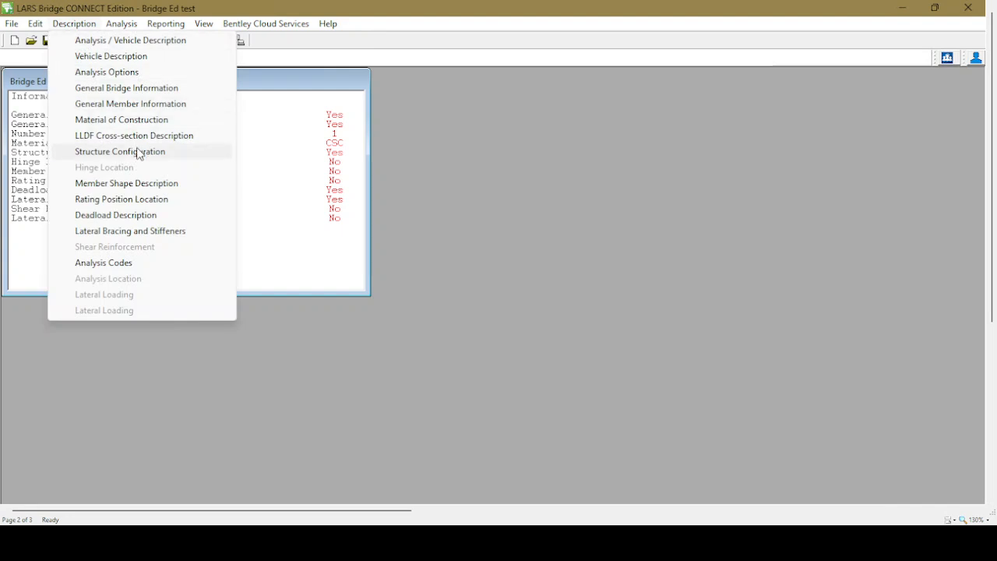
click(161, 183)
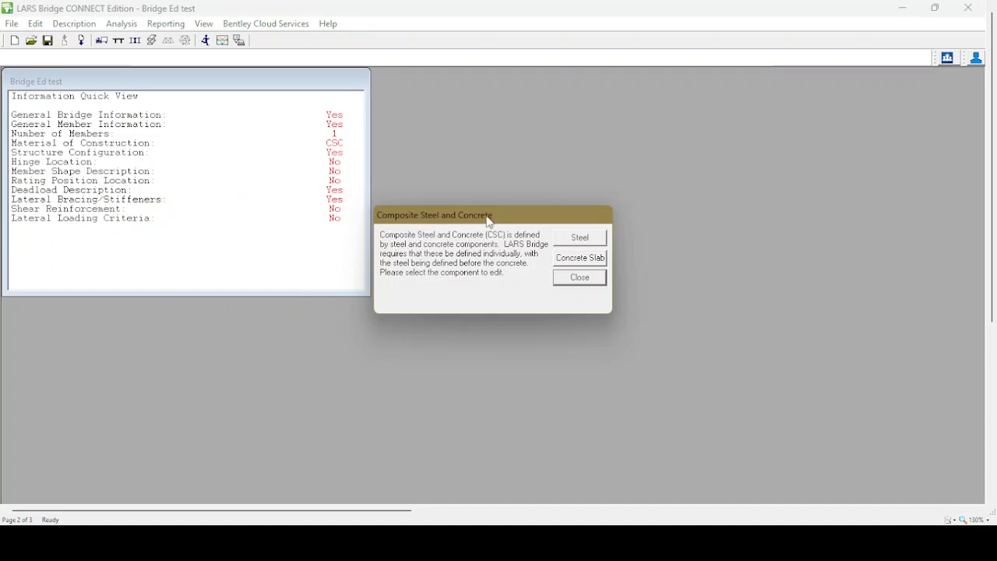
click(582, 238)
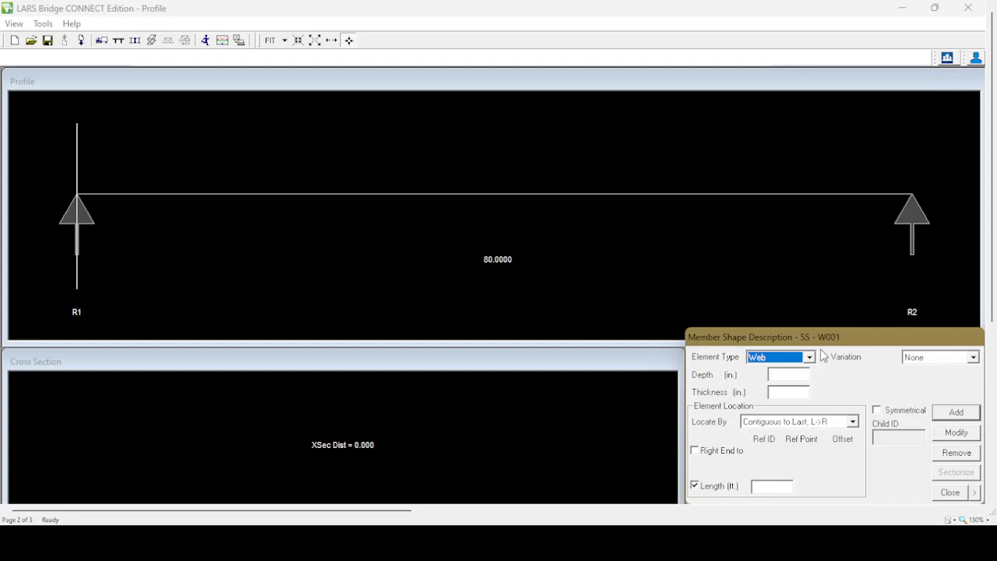
Consult the girder elevation in the calculation worksheet and define a web element 50 in. deep and 0.3125 in. thick
click(914, 7)
scroll(457, 270, down, 3)
scroll(457, 270, up, 12)
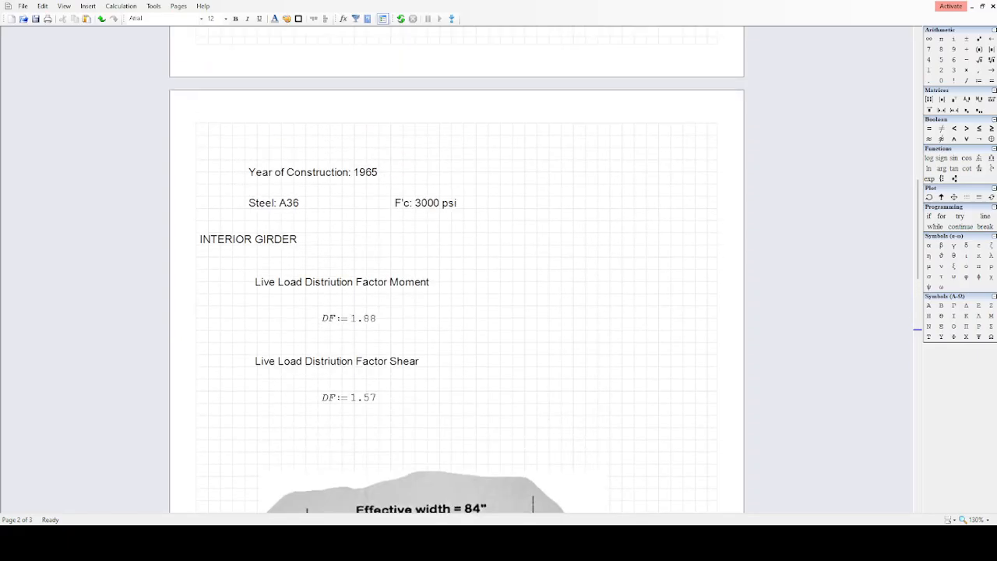
scroll(456, 269, up, 2)
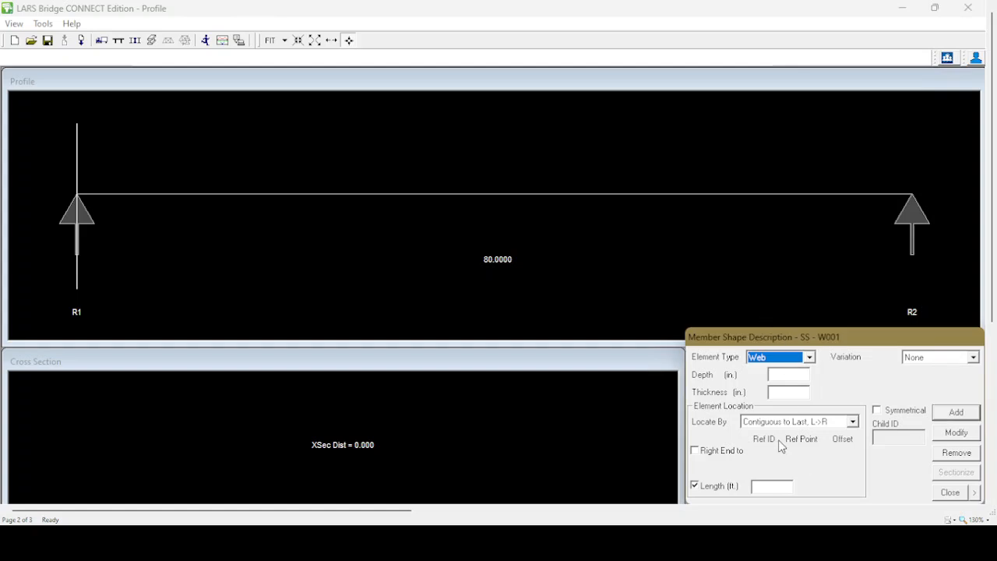
click(811, 357)
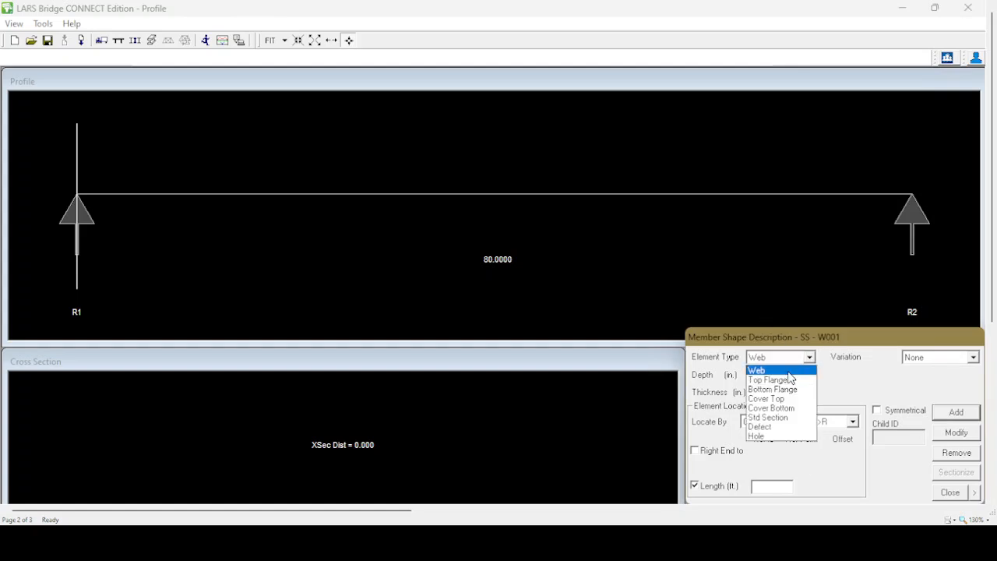
click(793, 371)
click(793, 375)
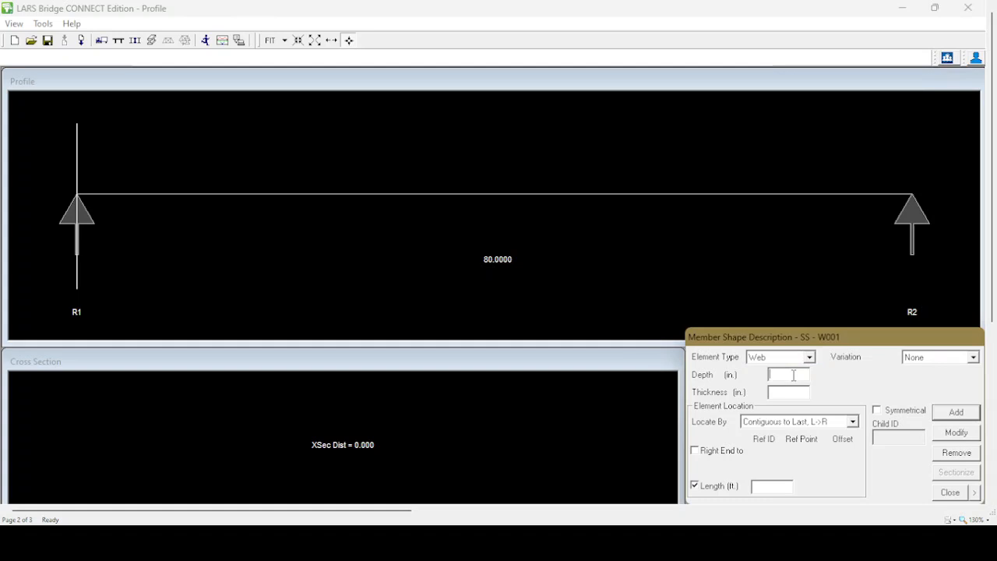
text(50)
text(0)
text(.3125)
Locate the web by Independent, Both Ends Ref. from support R1 to support R2 and add it to the girder
click(853, 421)
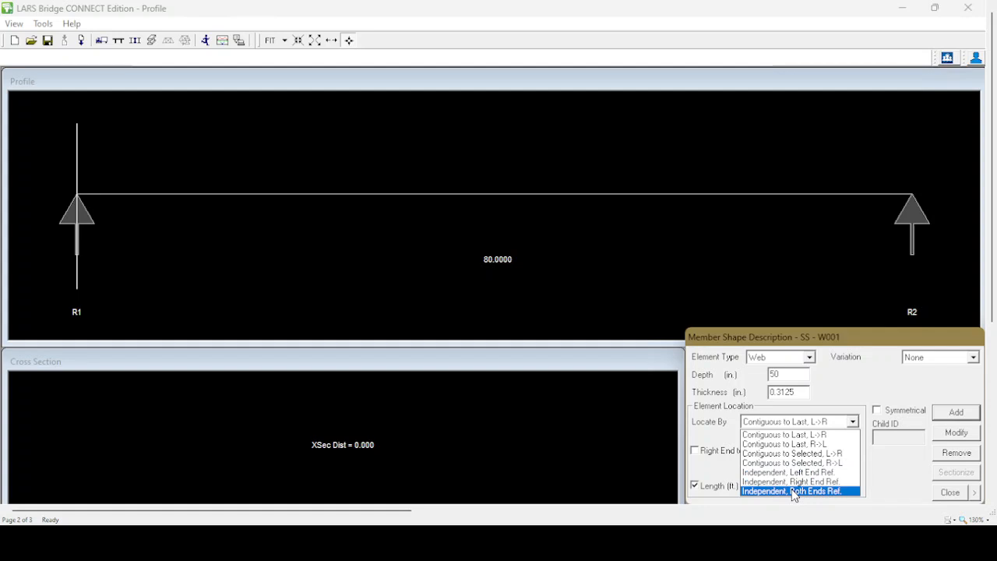
click(793, 492)
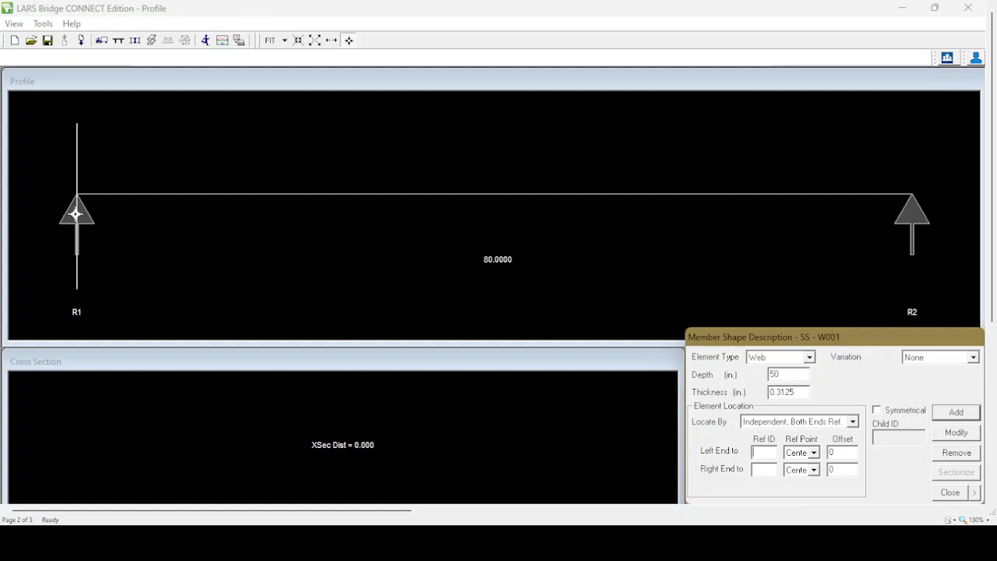
click(75, 215)
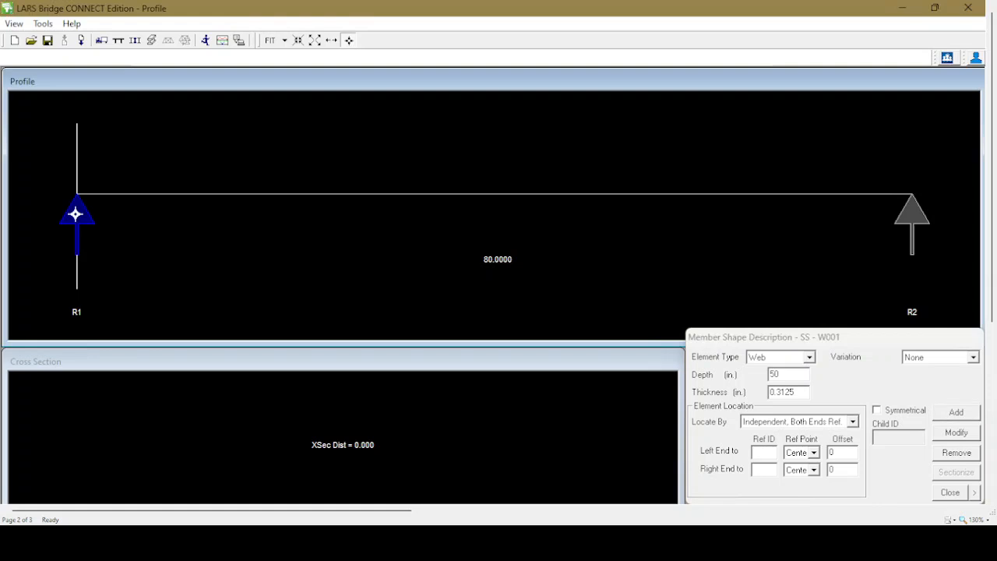
click(760, 470)
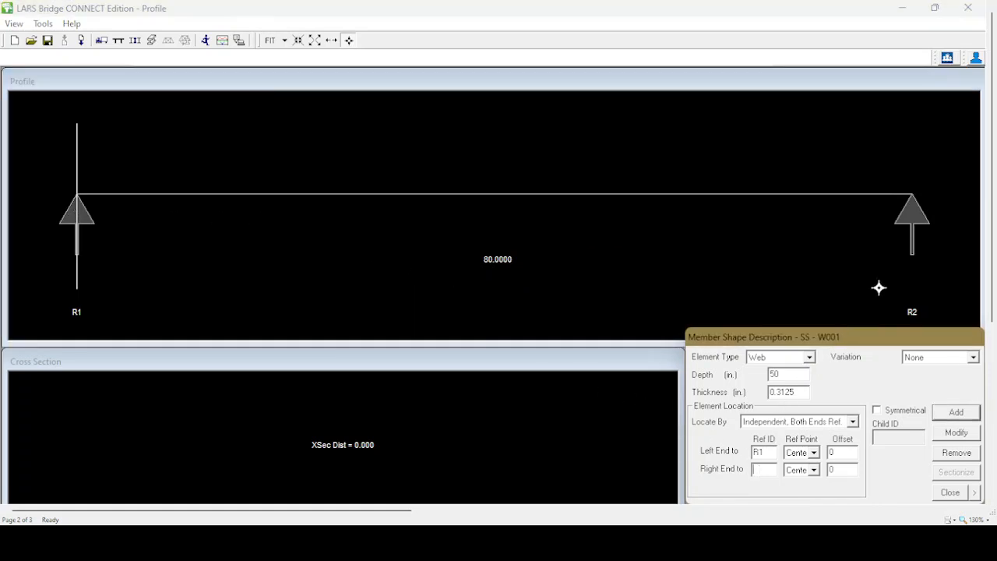
click(911, 217)
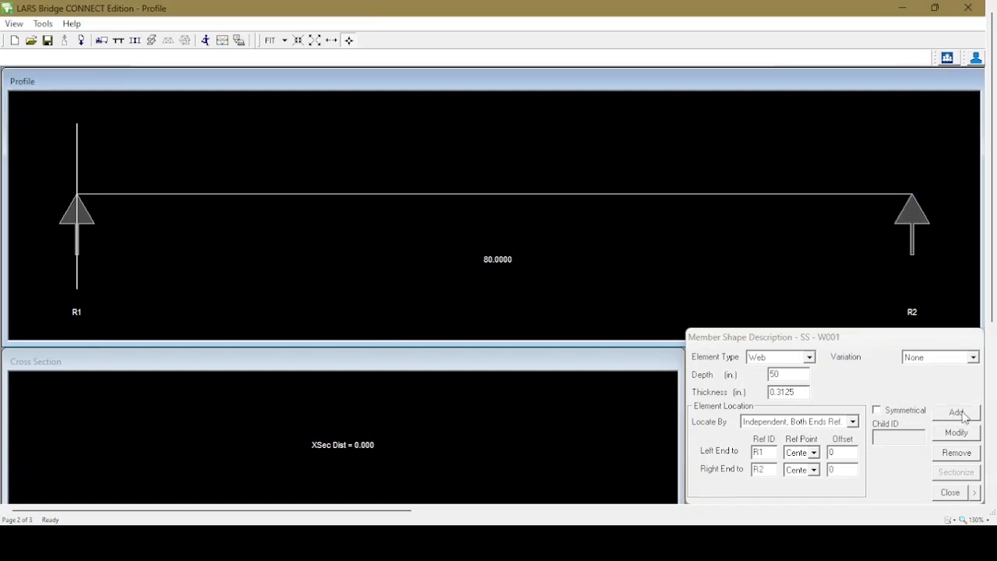
click(957, 412)
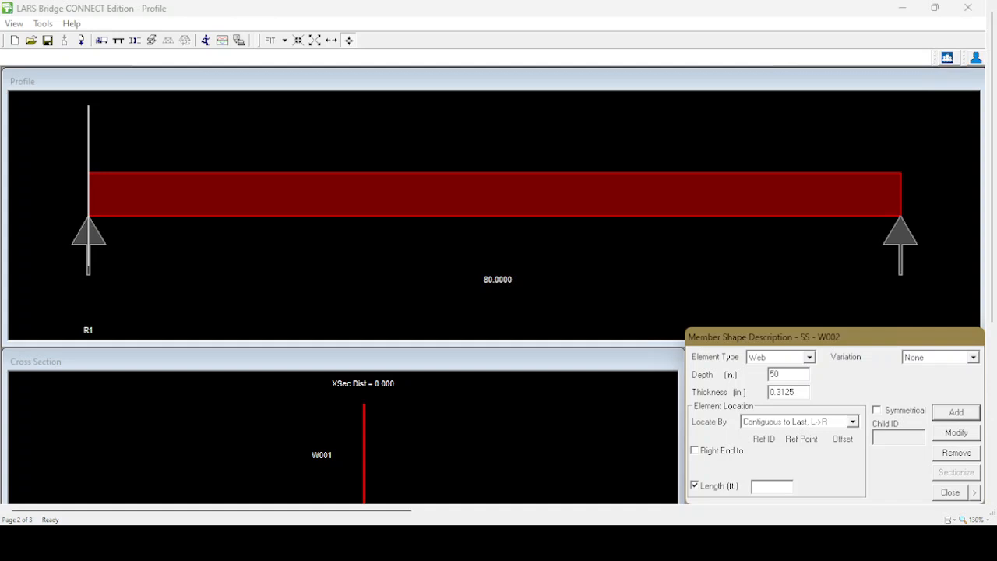
Delete the web element from the girder profile
click(403, 194)
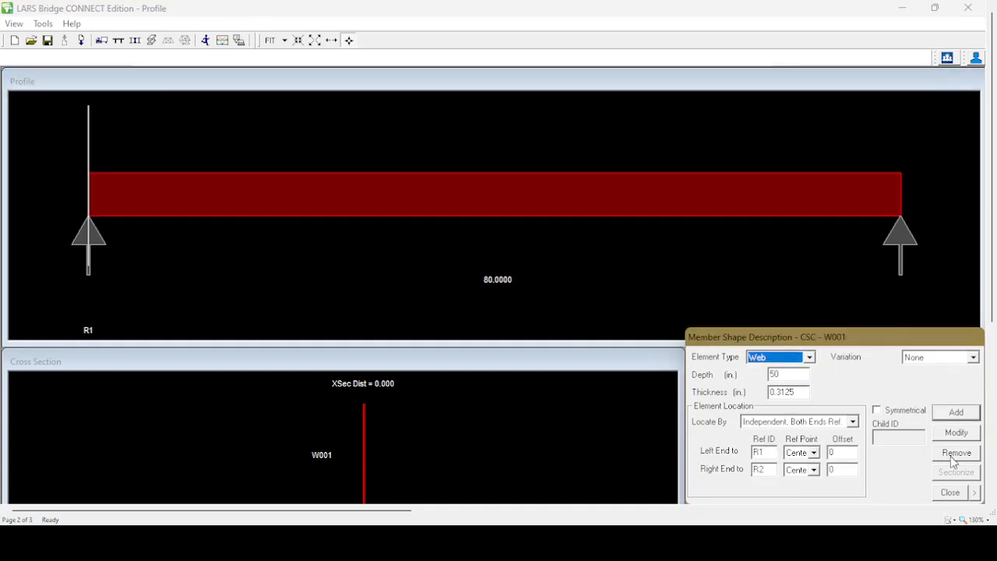
click(958, 454)
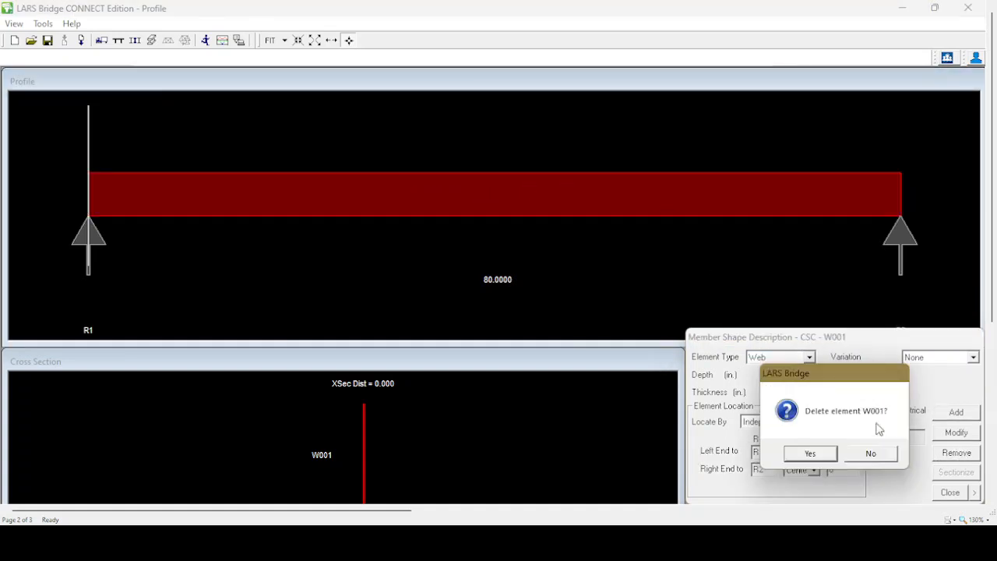
click(810, 454)
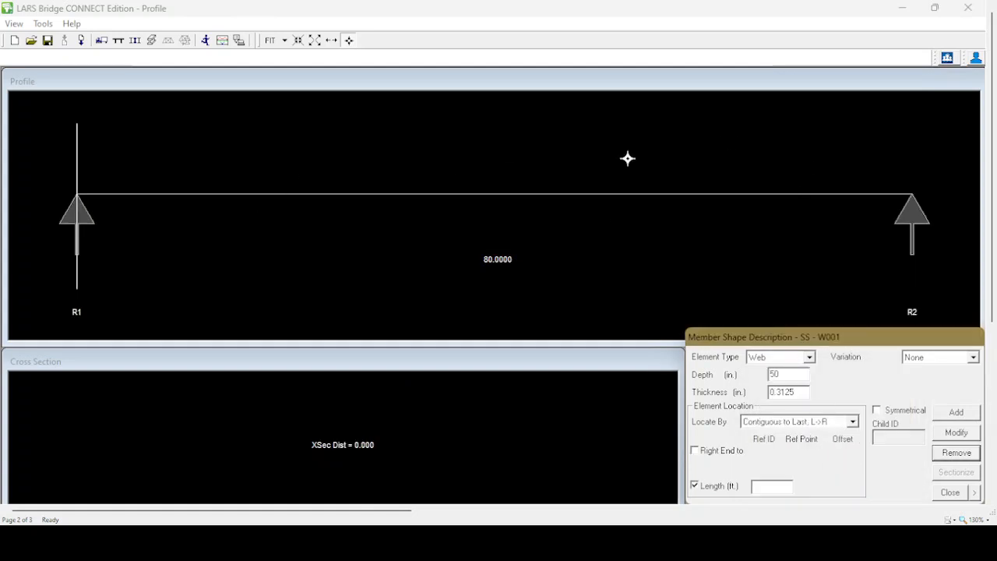
Add the 50 x 0.3125 in. web again, referencing both ends independently to supports R1 and R2
click(853, 421)
click(822, 491)
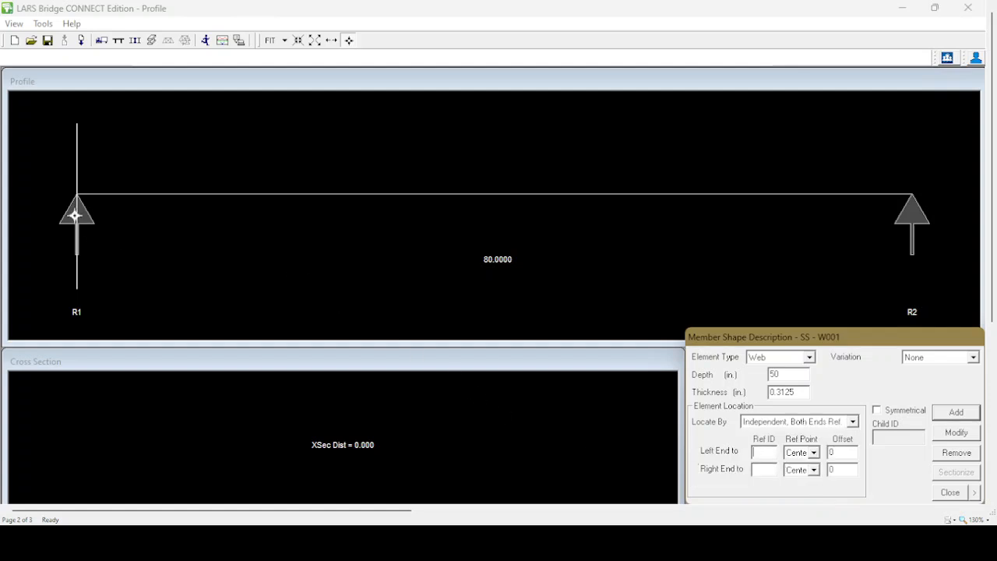
click(75, 215)
click(767, 470)
click(913, 205)
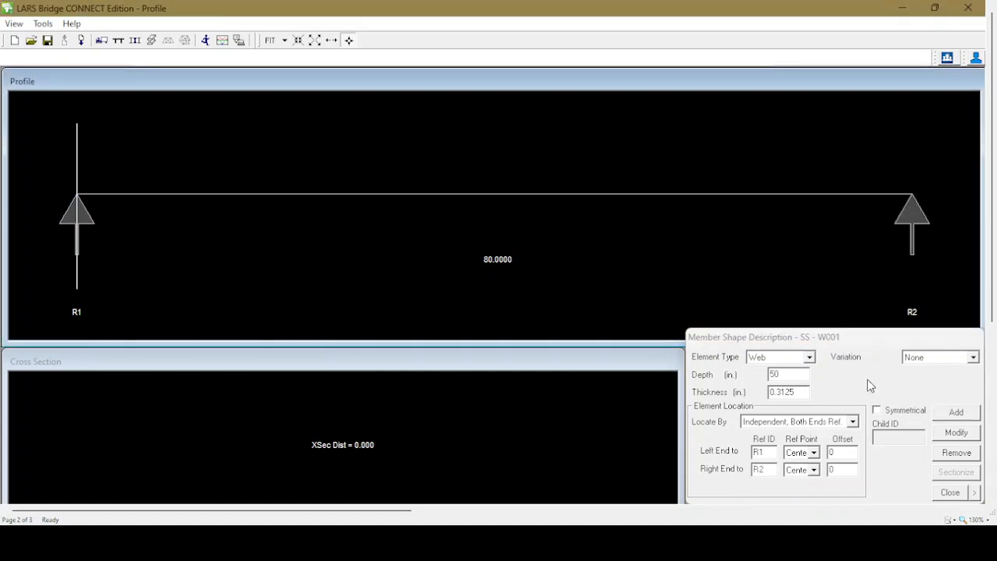
click(957, 413)
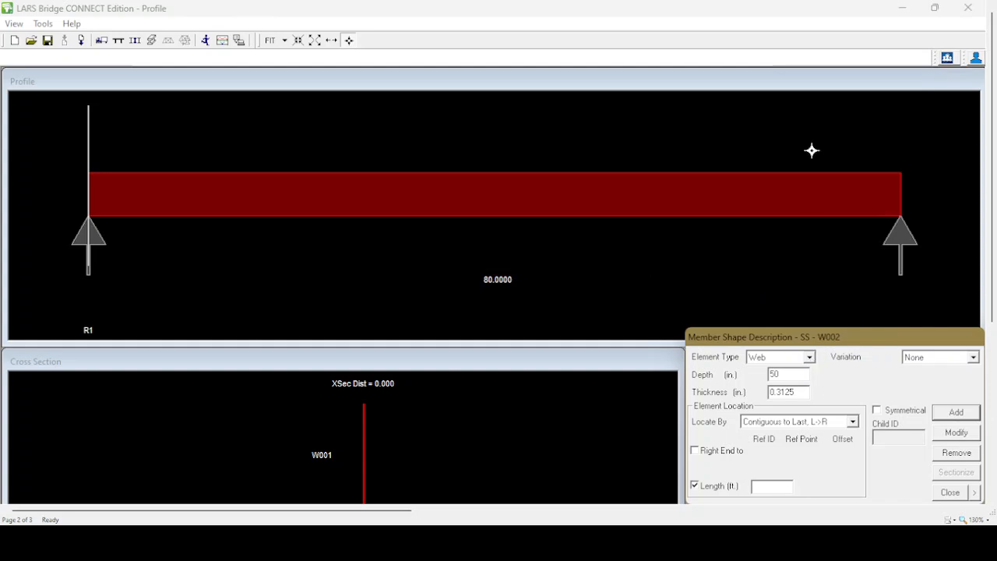
Define a top flange element 12 in. wide and 0.625 in. thick
click(903, 8)
click(809, 357)
click(802, 378)
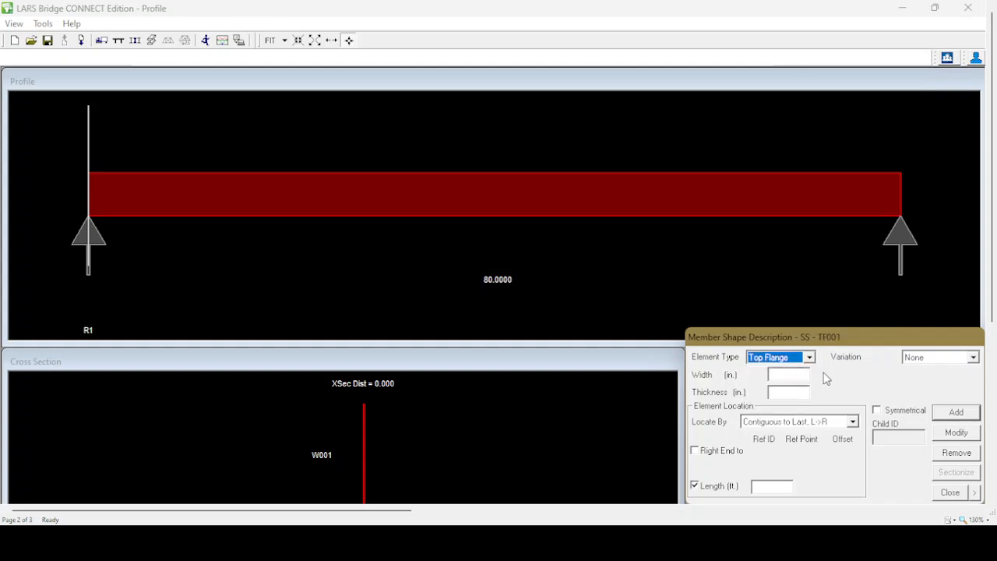
click(790, 375)
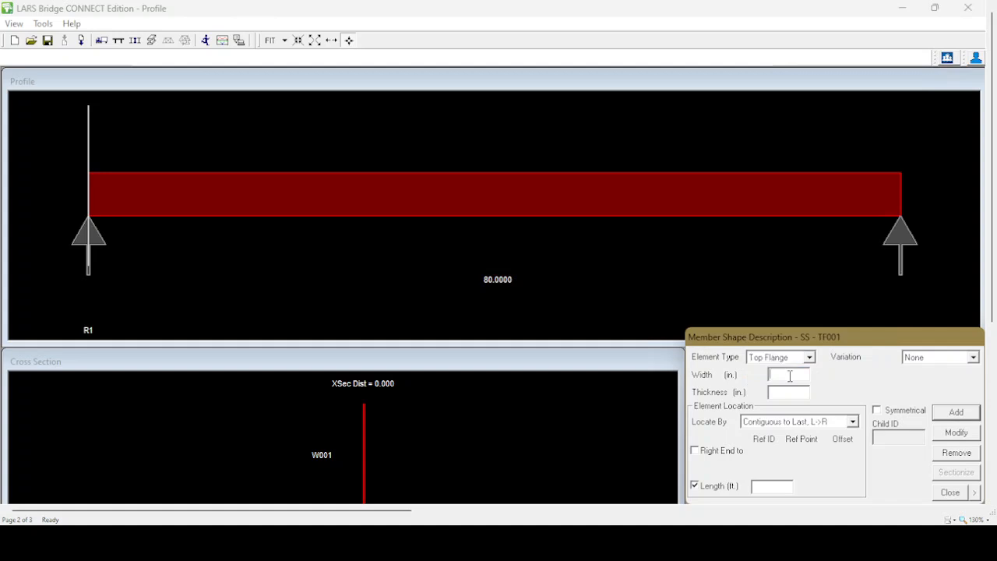
text(1)
text(2)
text(0)
Add the top flange symmetrically with a 20 ft length, located by Independent, Left End Ref. at support R1
click(852, 421)
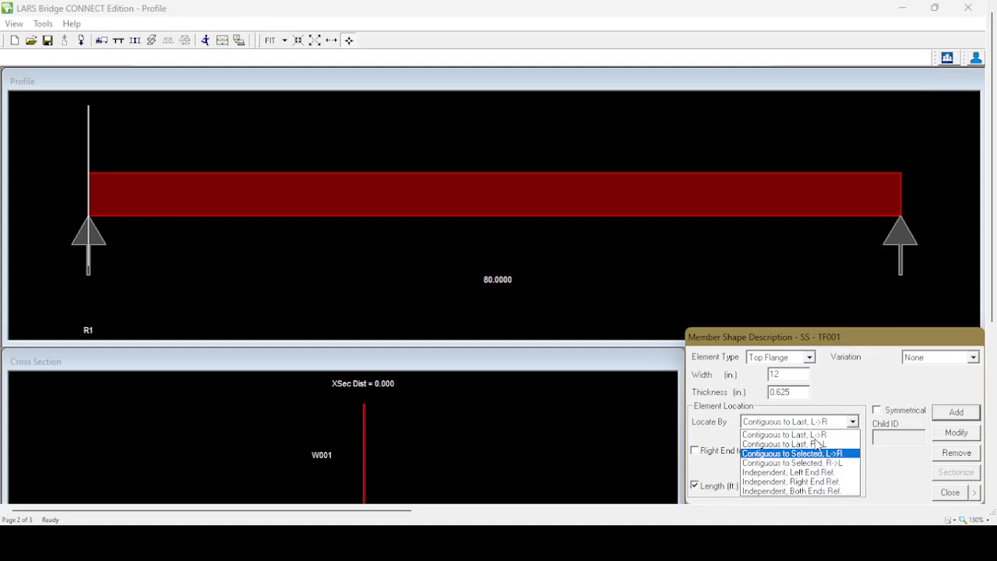
click(761, 475)
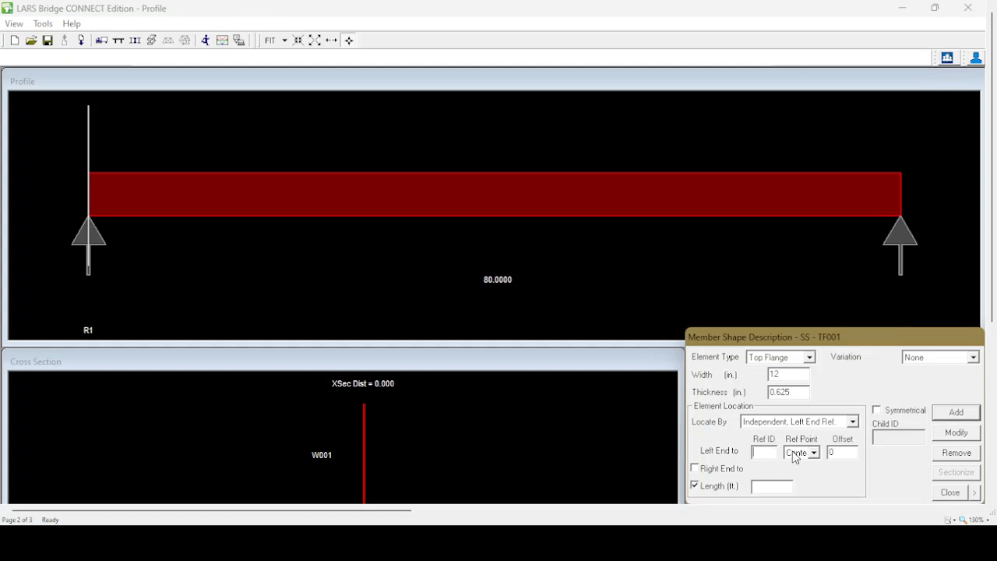
click(88, 238)
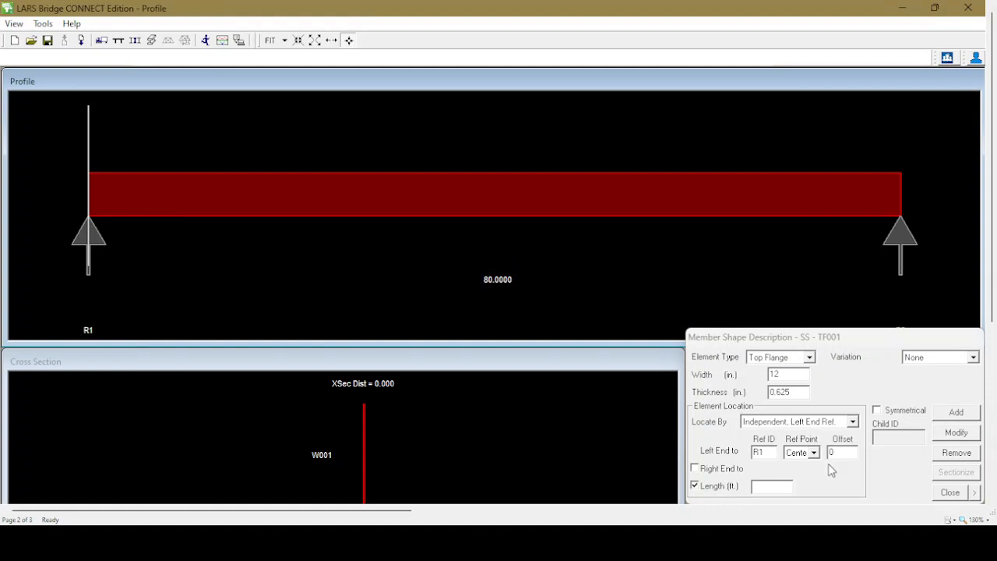
click(766, 487)
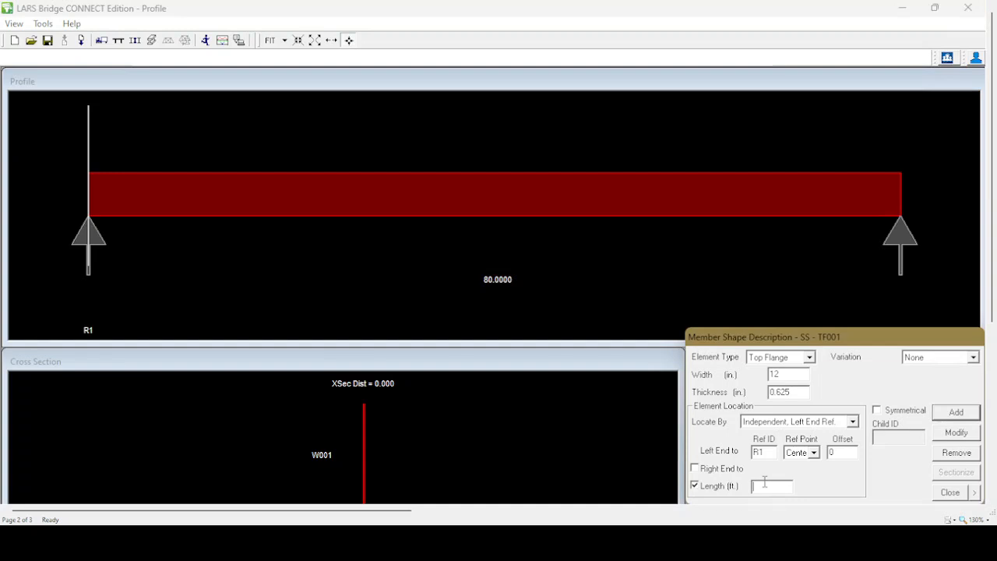
text(20)
click(877, 411)
click(957, 412)
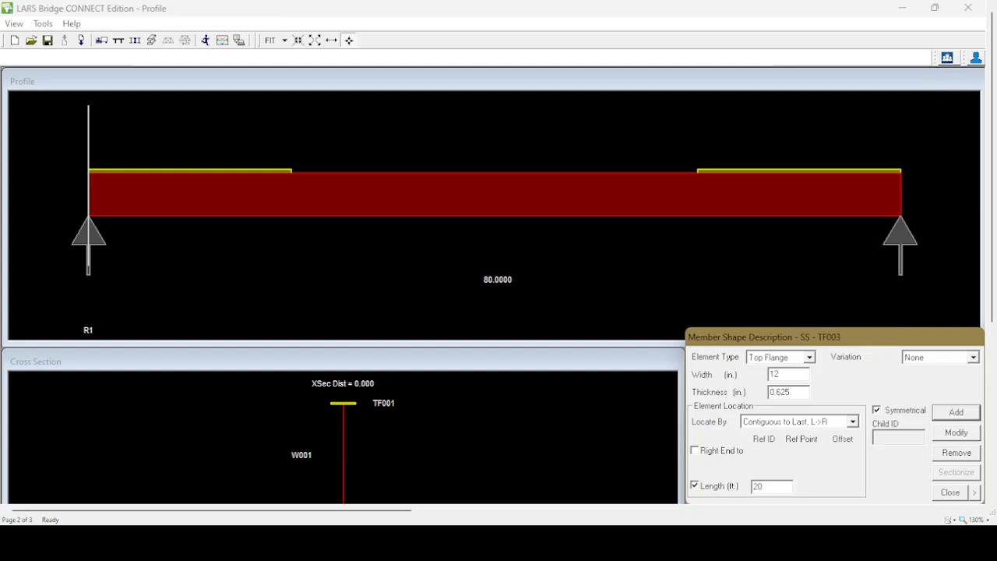
Check the girder elevation in the worksheet and set the middle top flange plate to 12 in. wide and 0.875 in. thick
key(alt+Tab)
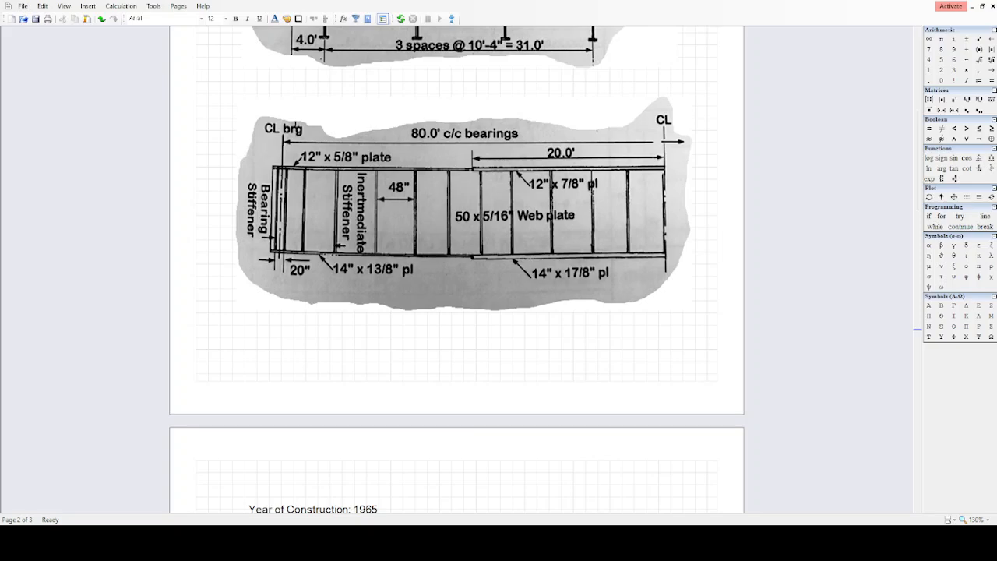
key(alt+Tab)
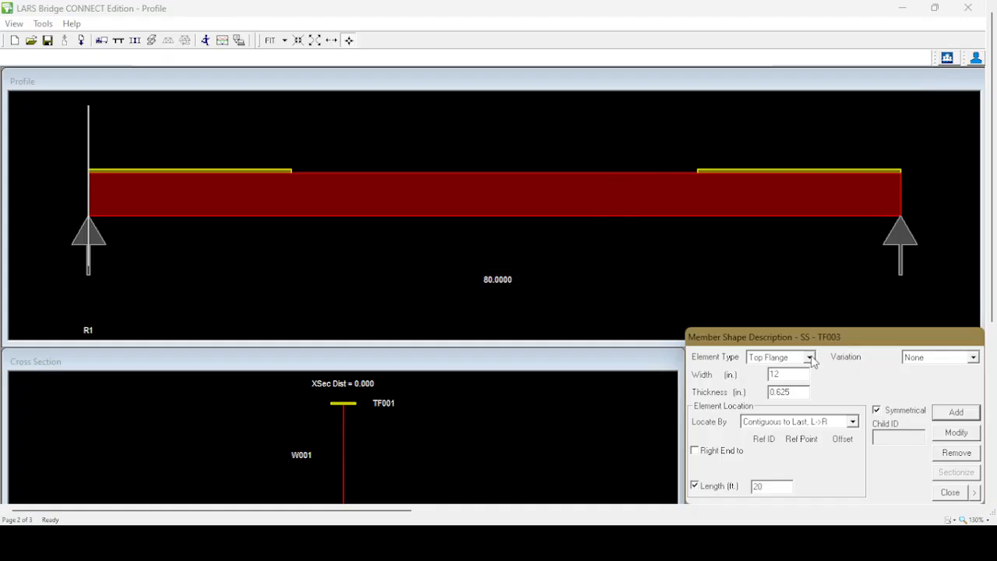
drag(806, 377, 724, 377)
text(12)
key(Tab)
text(0.875)
Locate the middle top flange by Independent, Both Ends Ref., with its left end referenced to the Right point of TF001
click(853, 423)
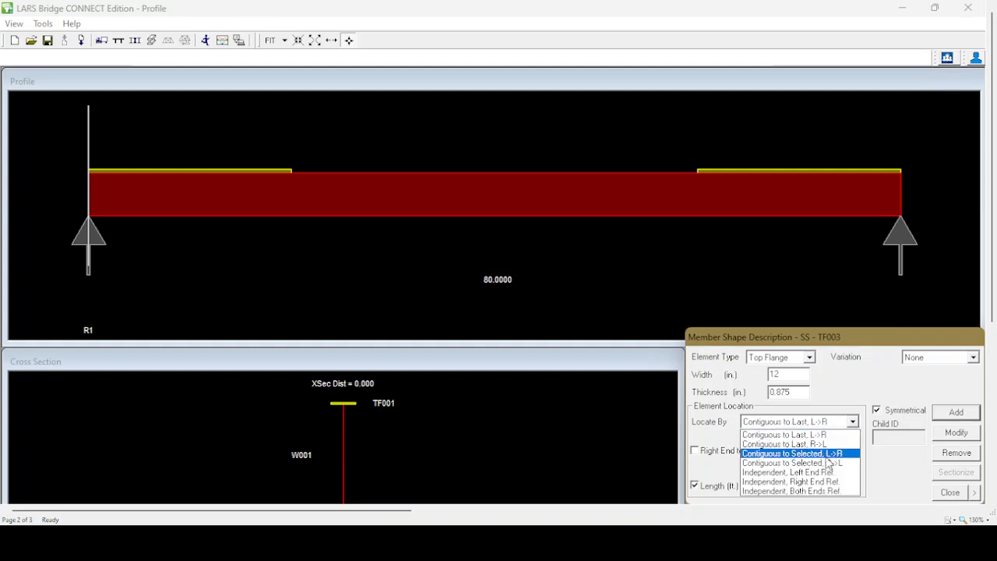
click(791, 491)
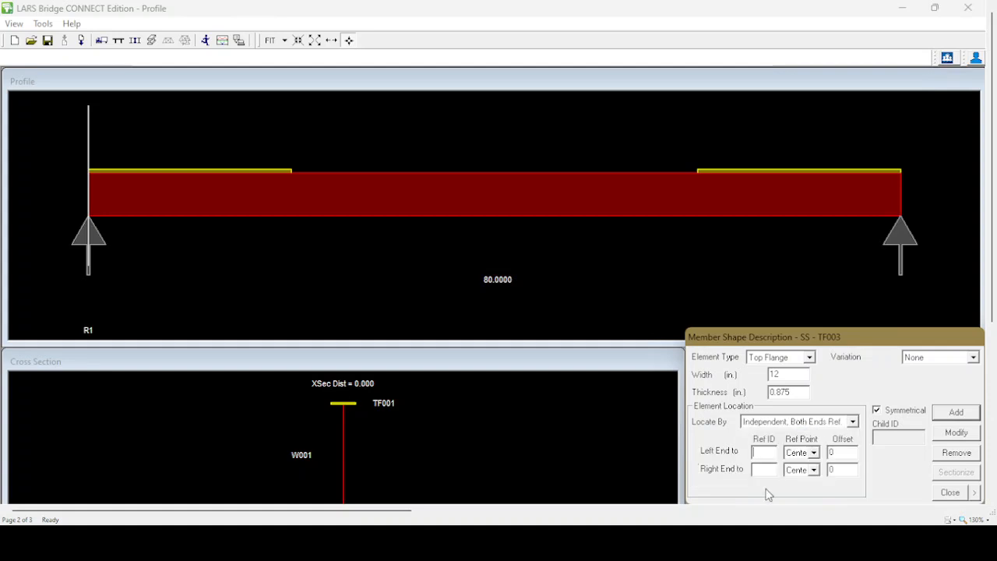
click(265, 170)
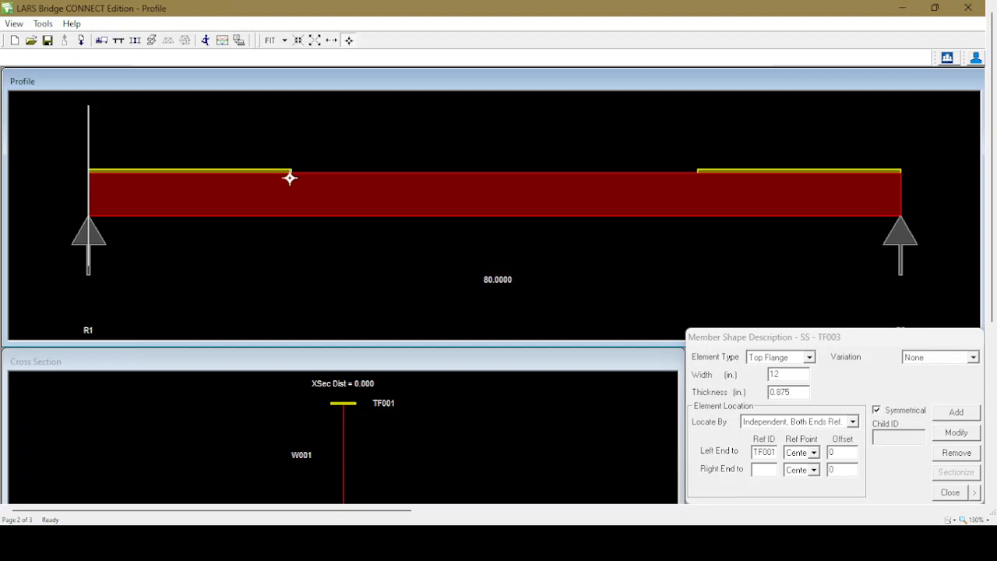
click(813, 452)
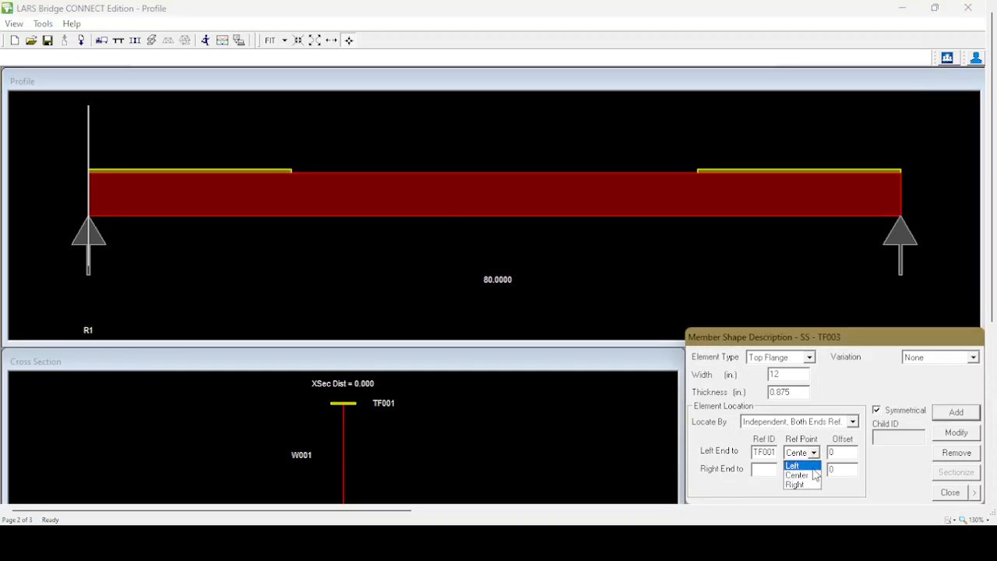
click(803, 485)
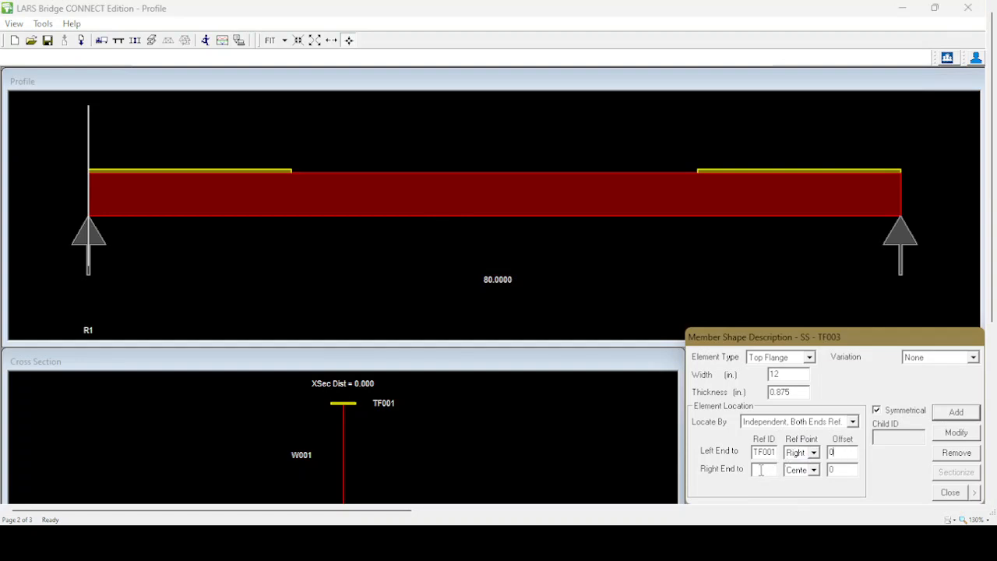
Reference the right end to the Left point of TF002 and add the middle top flange with Symmetrical turned off
click(727, 170)
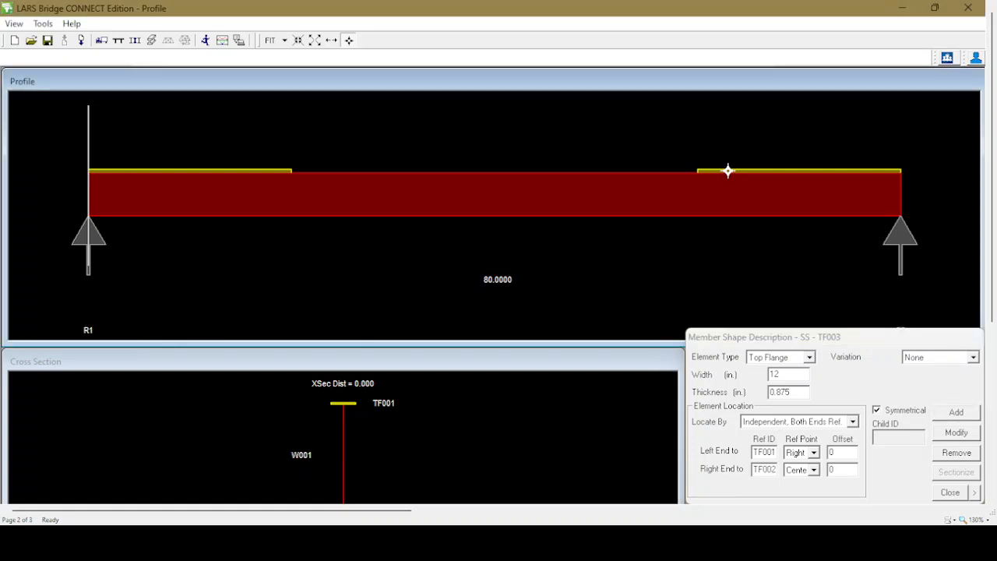
click(813, 470)
click(816, 483)
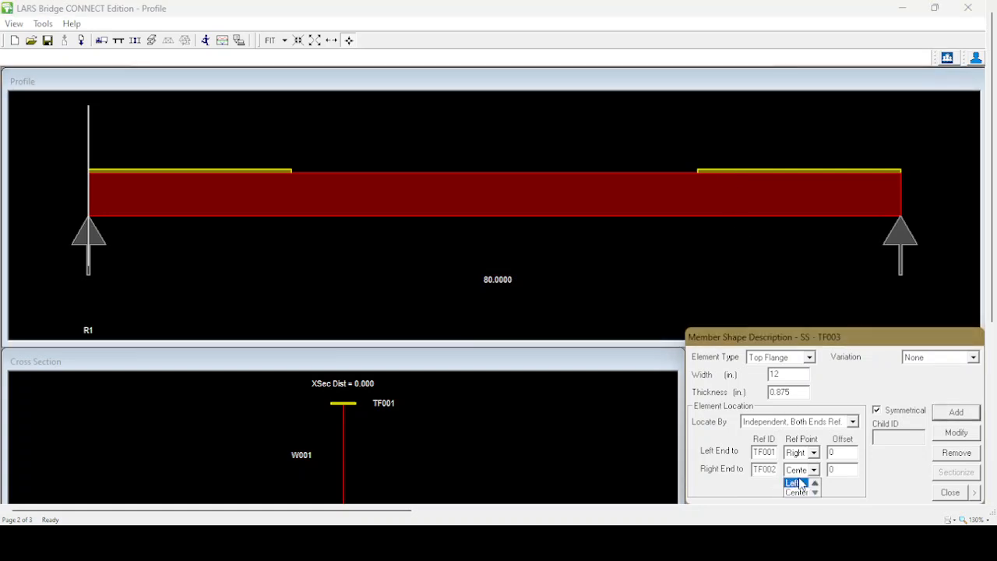
click(796, 483)
click(840, 469)
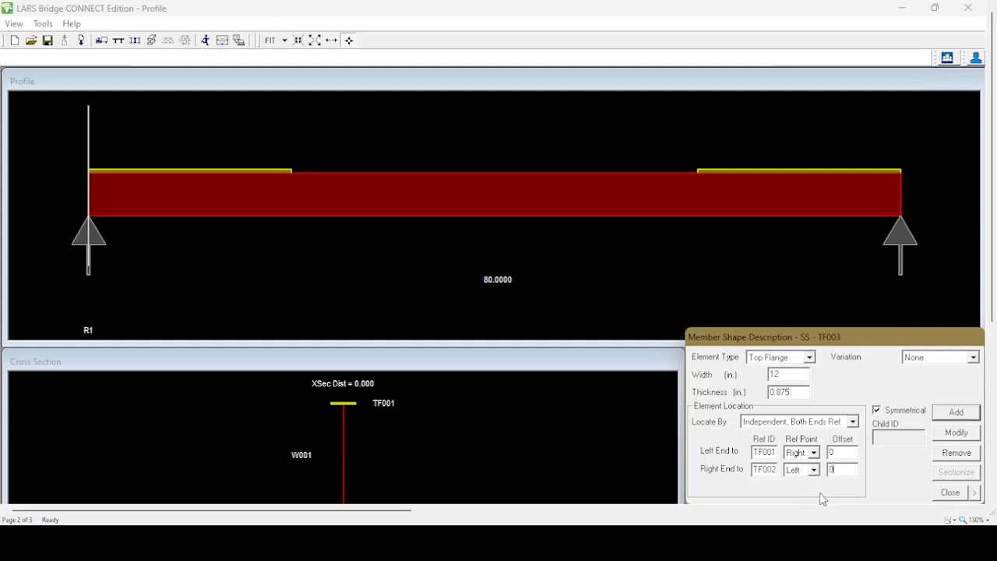
click(876, 411)
click(958, 418)
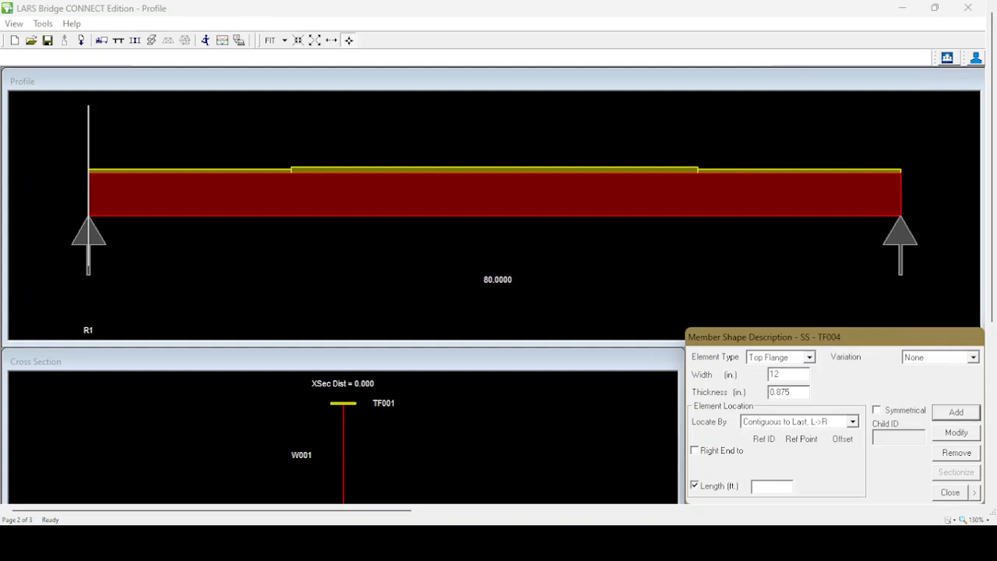
Check the girder elevation in the worksheet and define a bottom flange element 14 in. wide and 1.375 in. thick
key(alt+Tab)
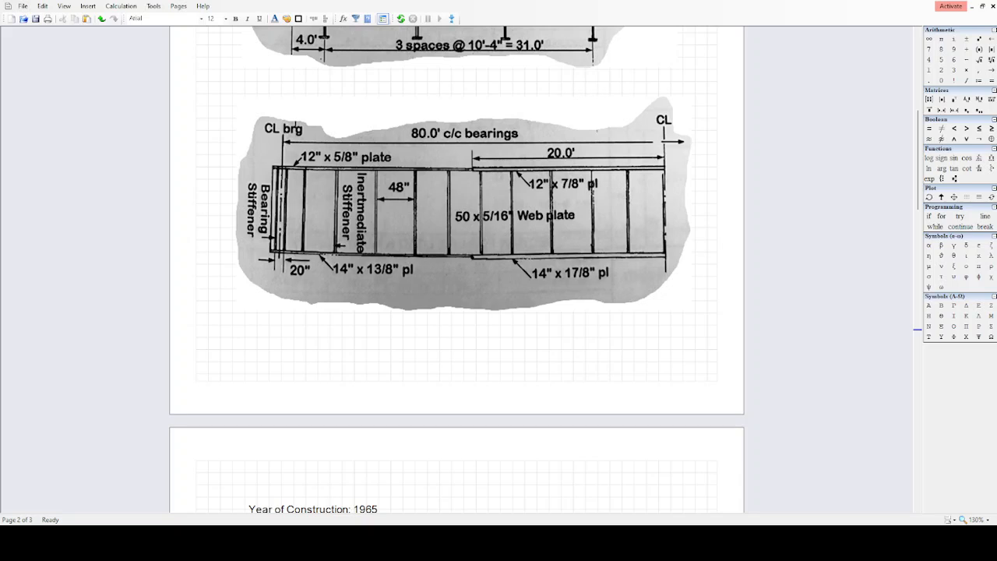
click(289, 170)
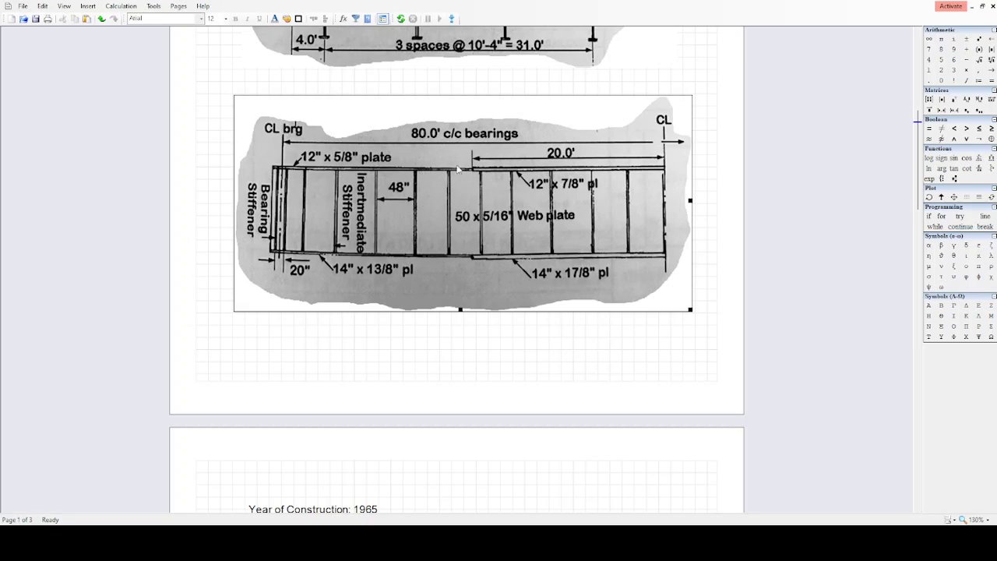
click(570, 346)
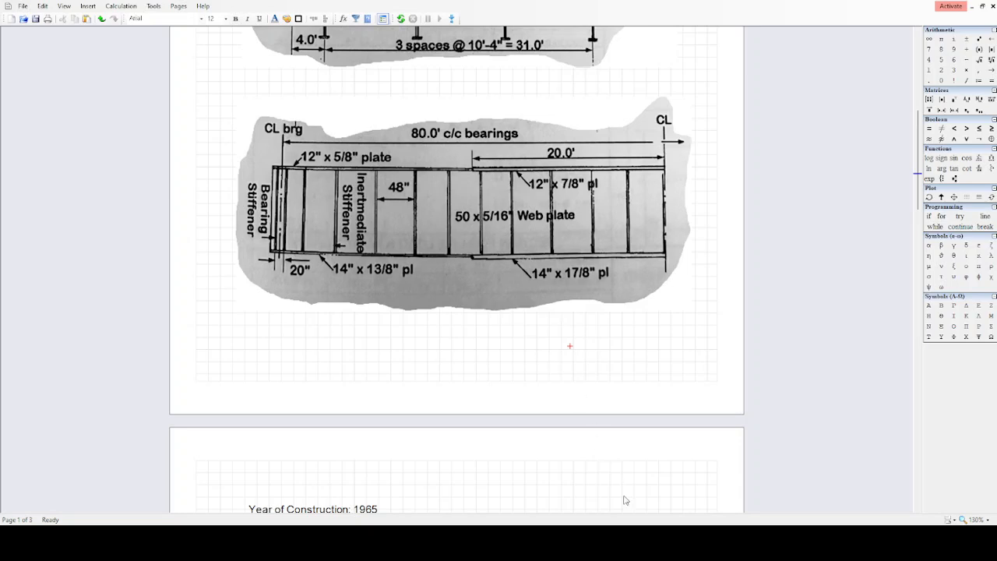
key(alt+Tab)
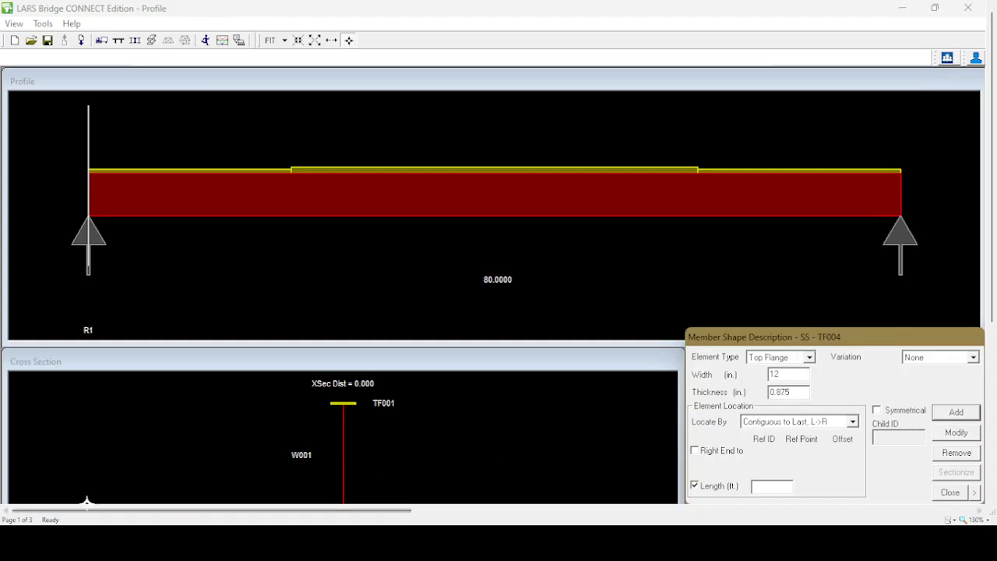
click(190, 170)
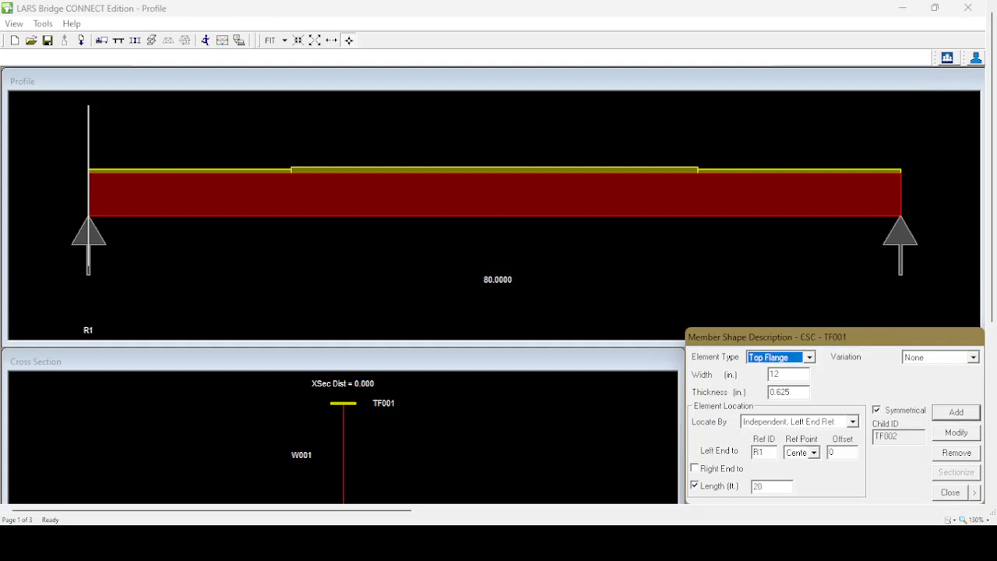
click(809, 357)
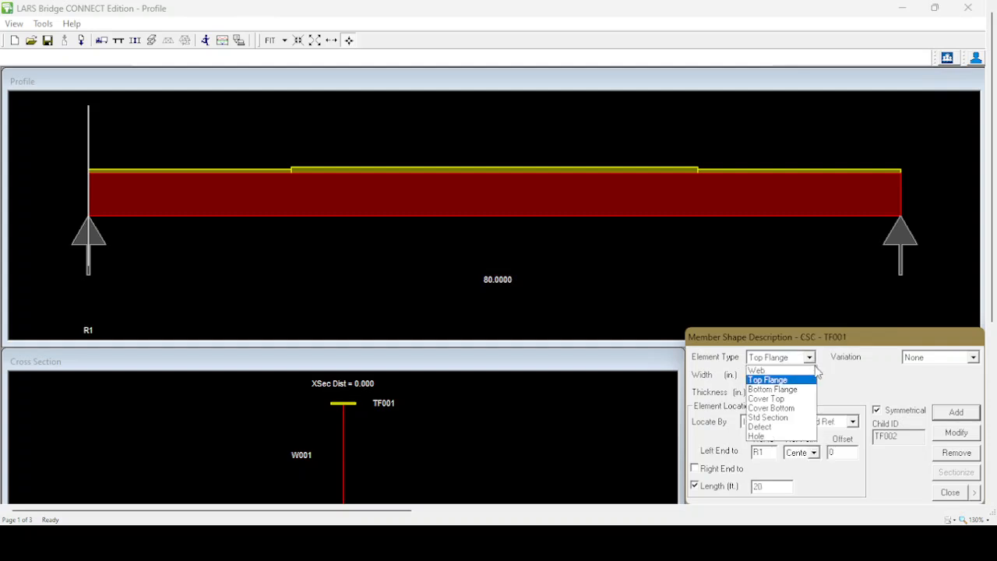
click(793, 390)
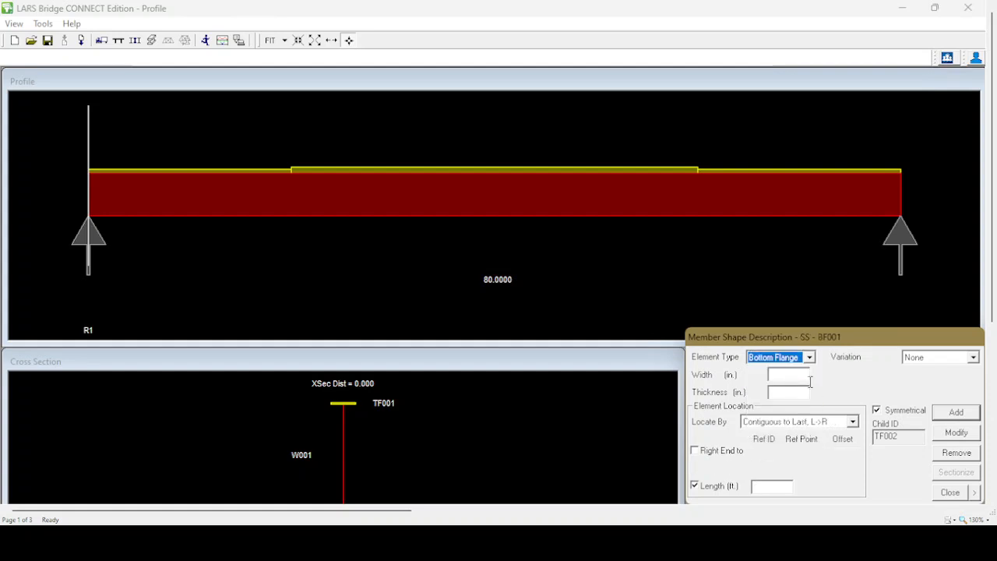
click(783, 374)
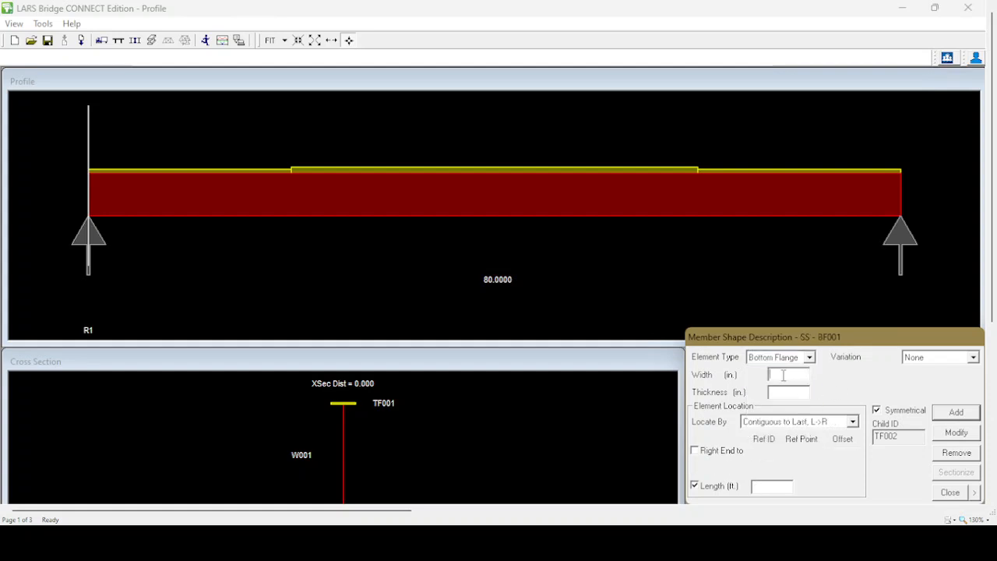
text(14)
click(781, 391)
text(1.375)
Add the bottom flange symmetrically with a 20 ft length, located by Independent, Left End Ref. at support R1
click(854, 421)
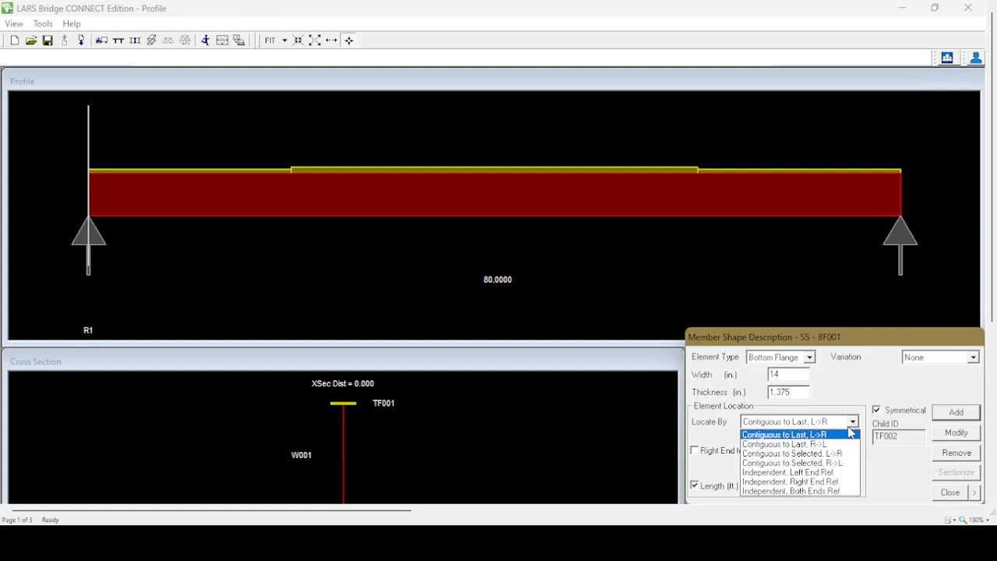
click(761, 473)
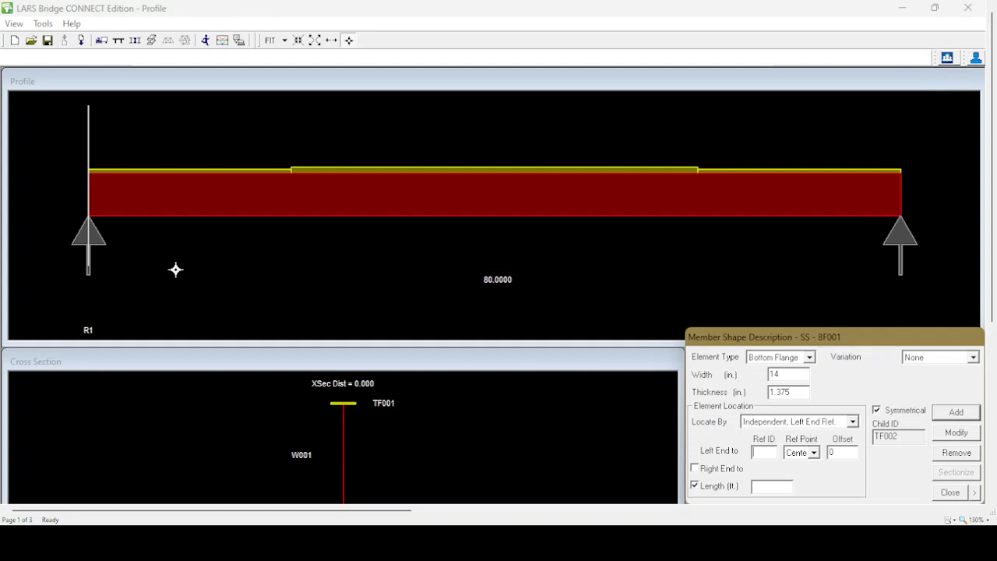
click(88, 235)
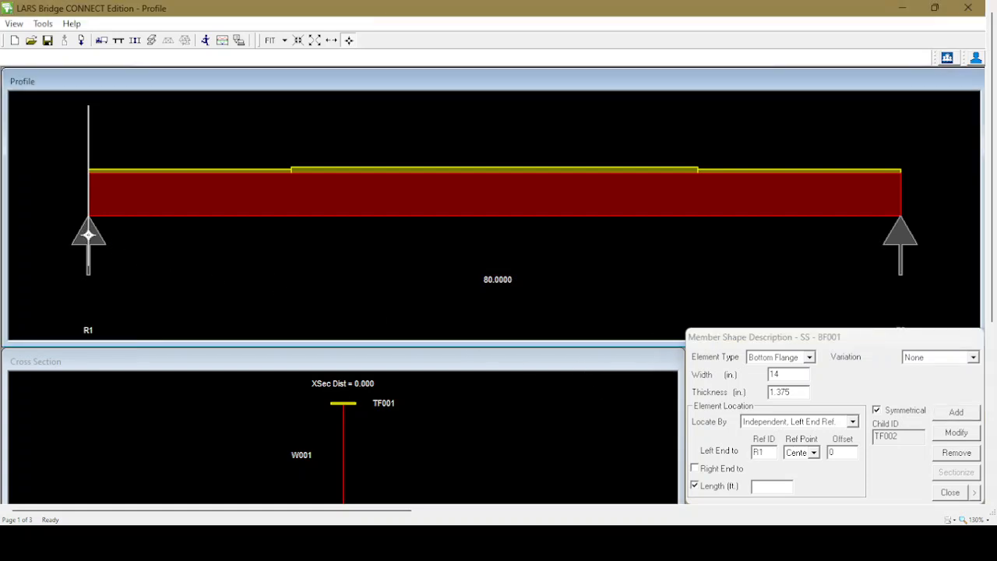
click(768, 487)
text(20)
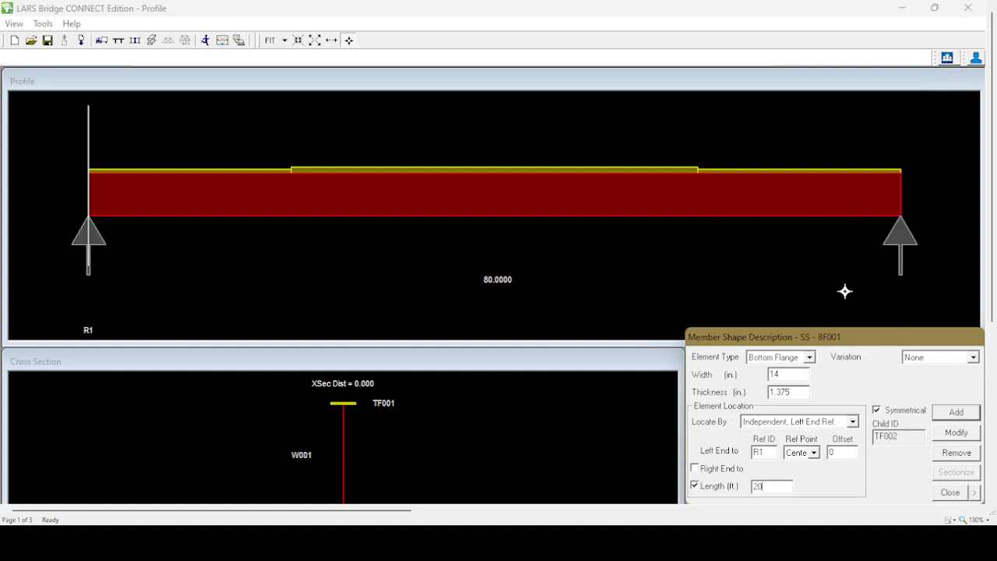
click(960, 414)
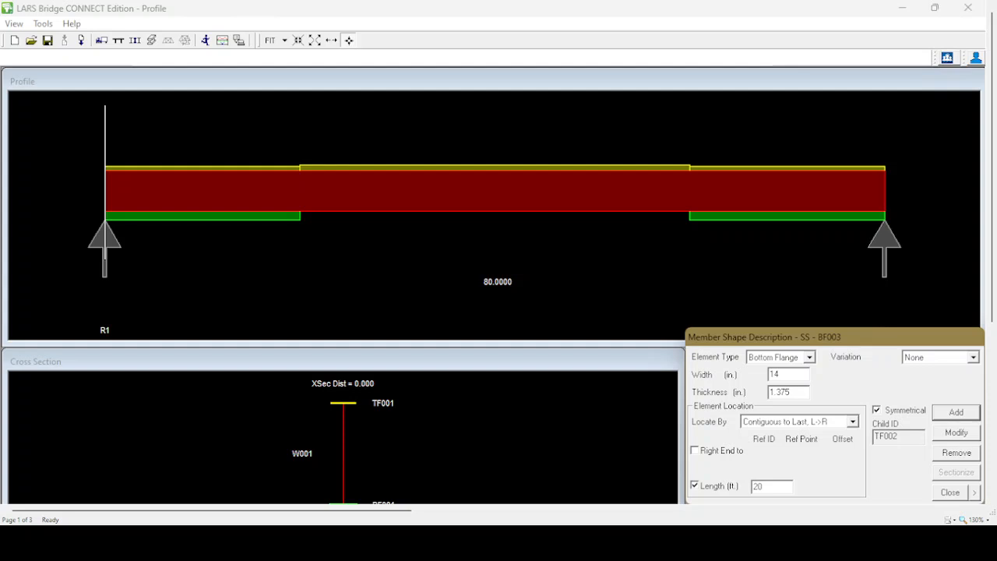
click(810, 357)
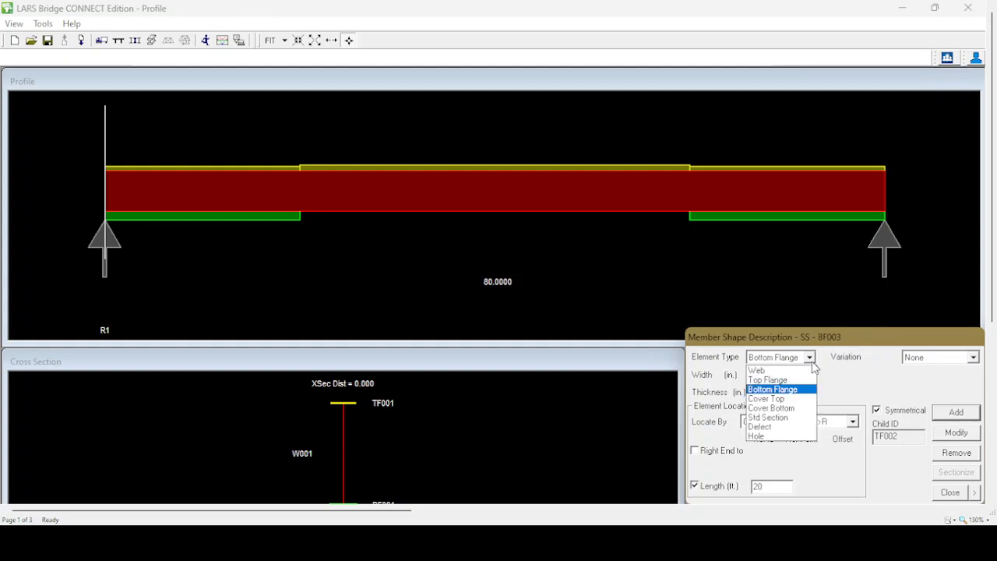
click(779, 387)
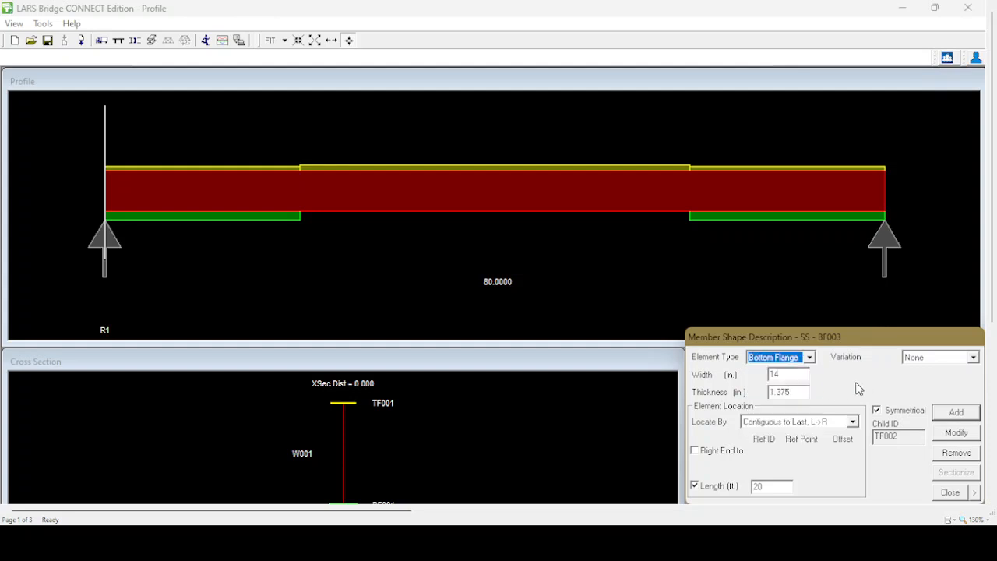
click(788, 372)
click(902, 8)
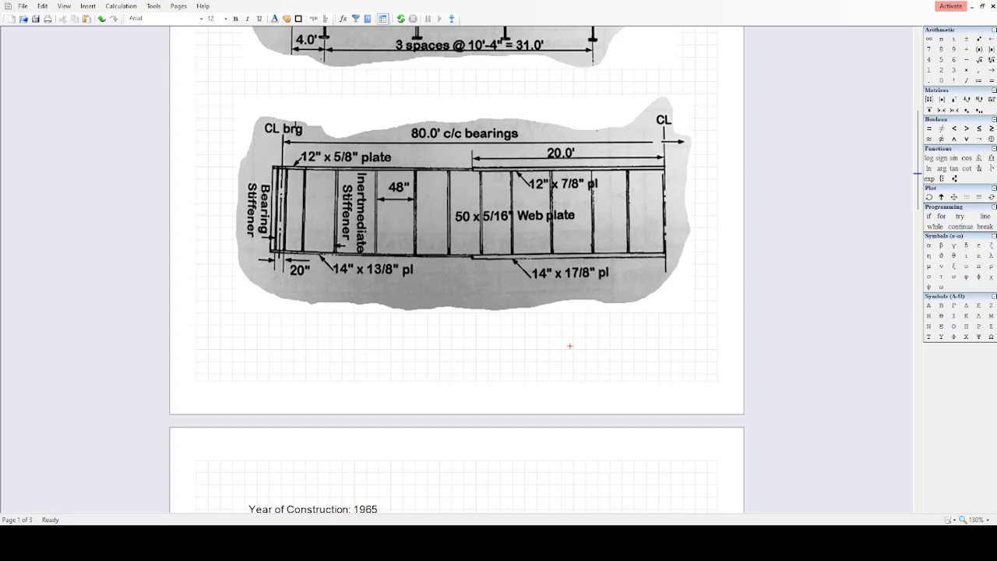
key(alt+Tab)
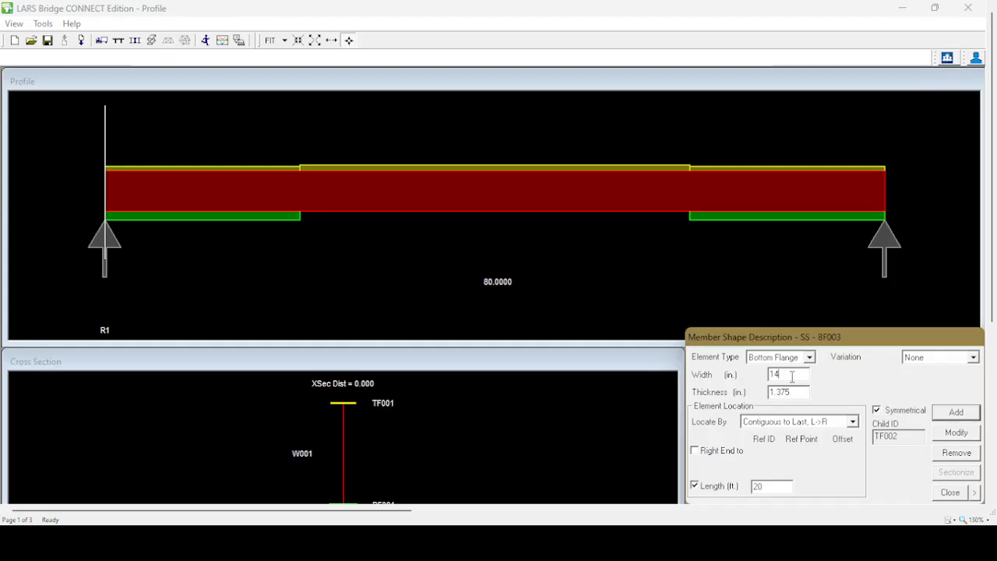
key(BackSpace)
key(BackSpace)
key(BackSpace)
key(BackSpace)
text(.875)
click(275, 218)
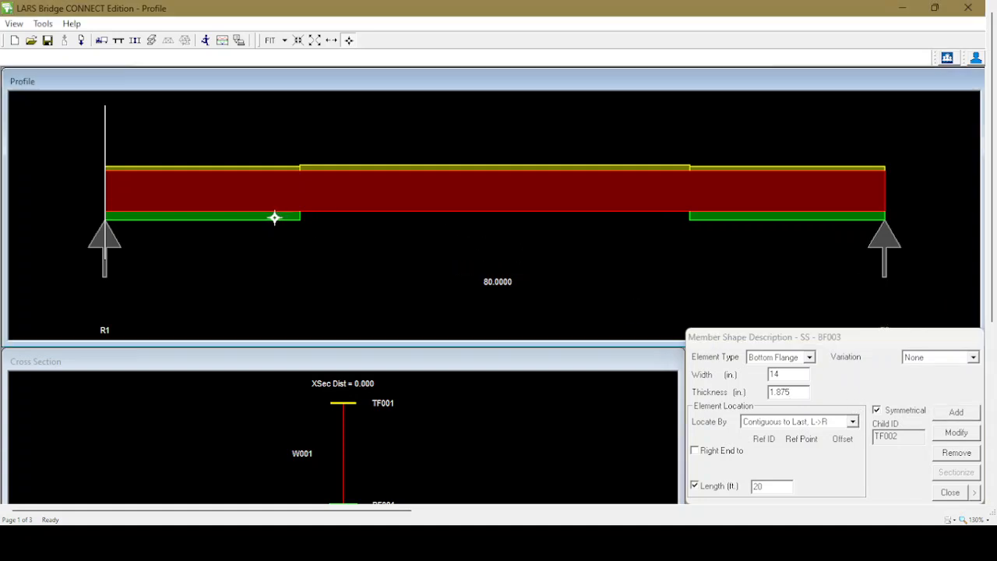
click(736, 220)
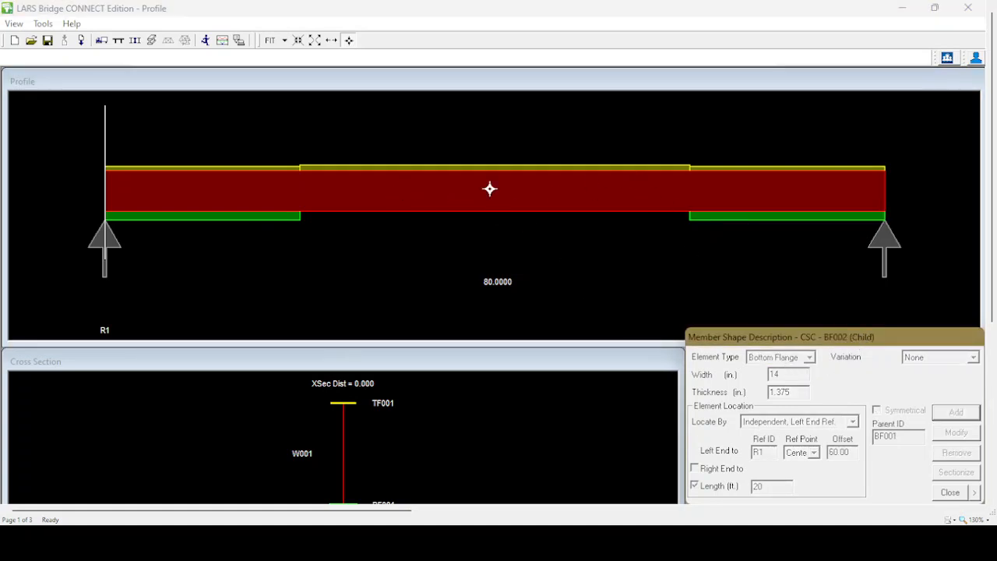
click(275, 215)
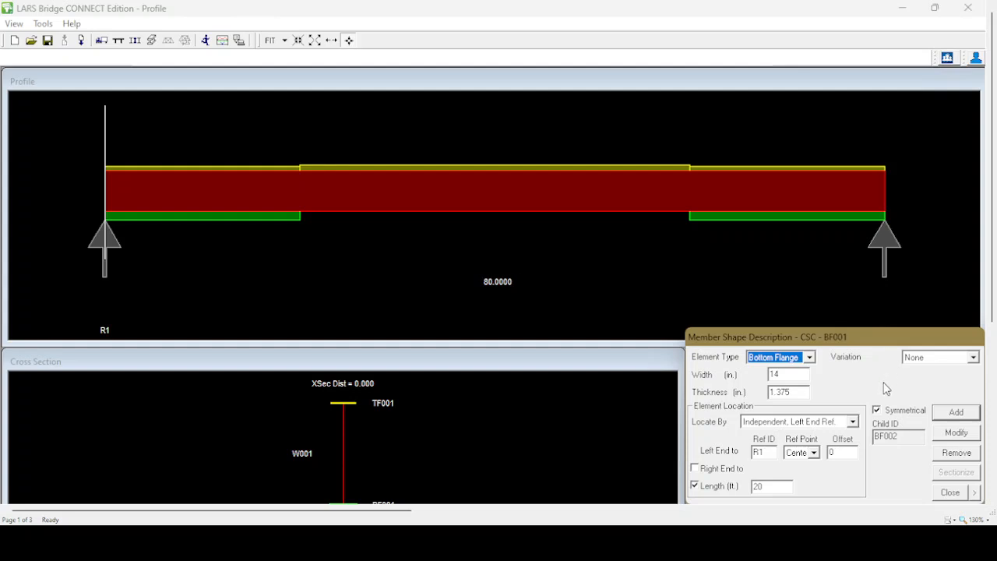
Define the middle bottom flange element as 14 in. wide and 1.875 in. thick
click(810, 356)
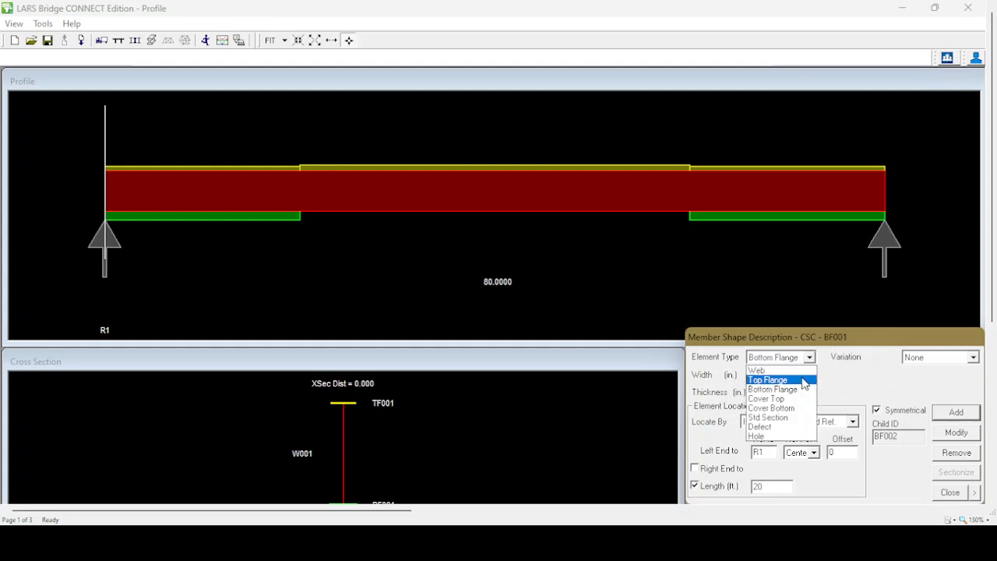
click(798, 389)
click(795, 374)
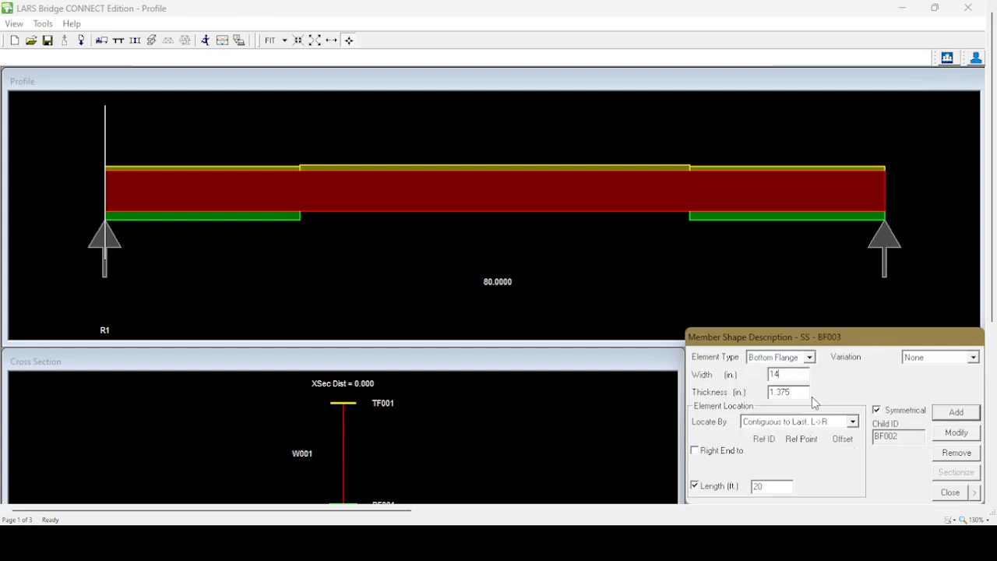
key(Tab)
text(1)
Locate the middle bottom flange by Independent, Both Ends Ref., with its left end at the Right point of BF001
click(853, 421)
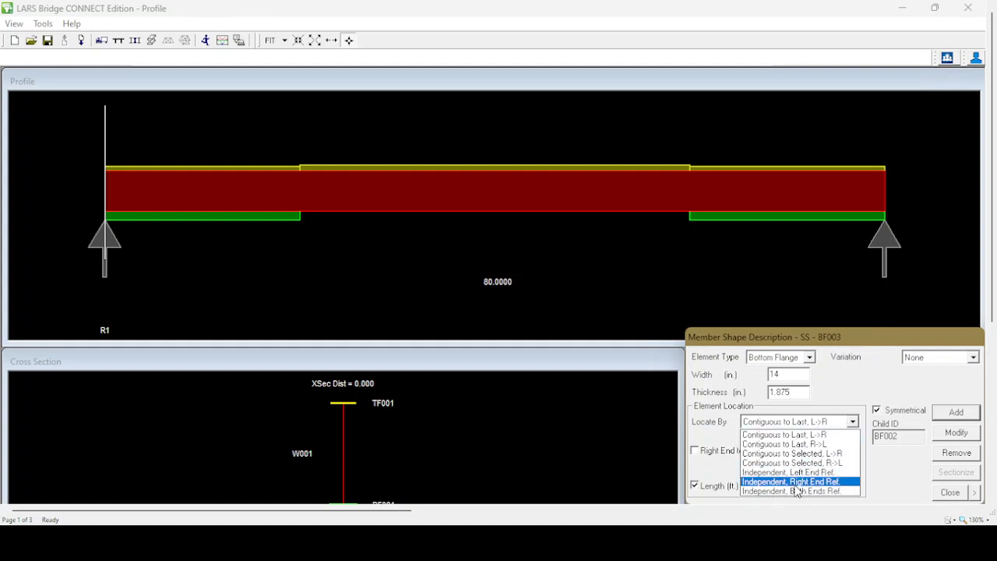
click(800, 492)
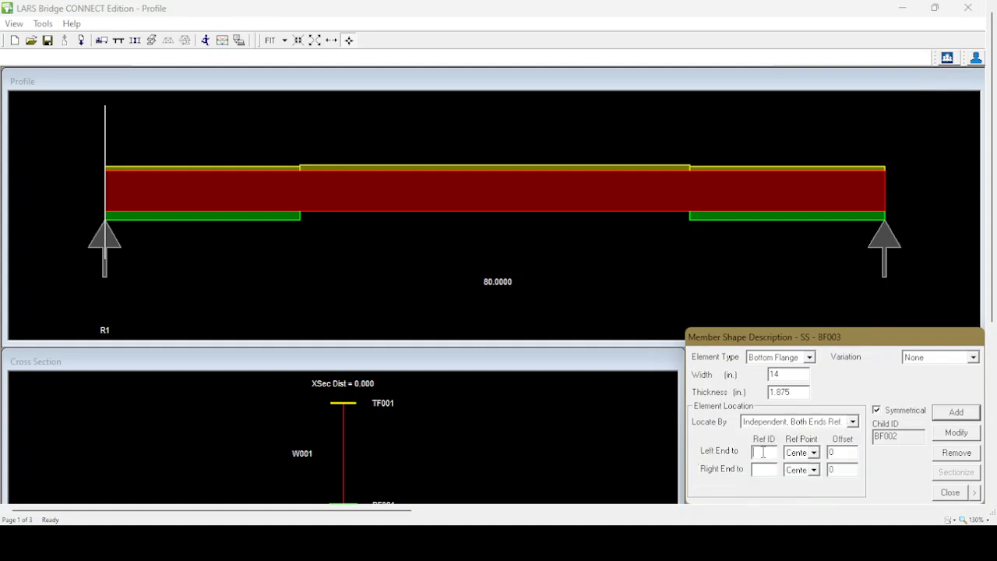
click(284, 219)
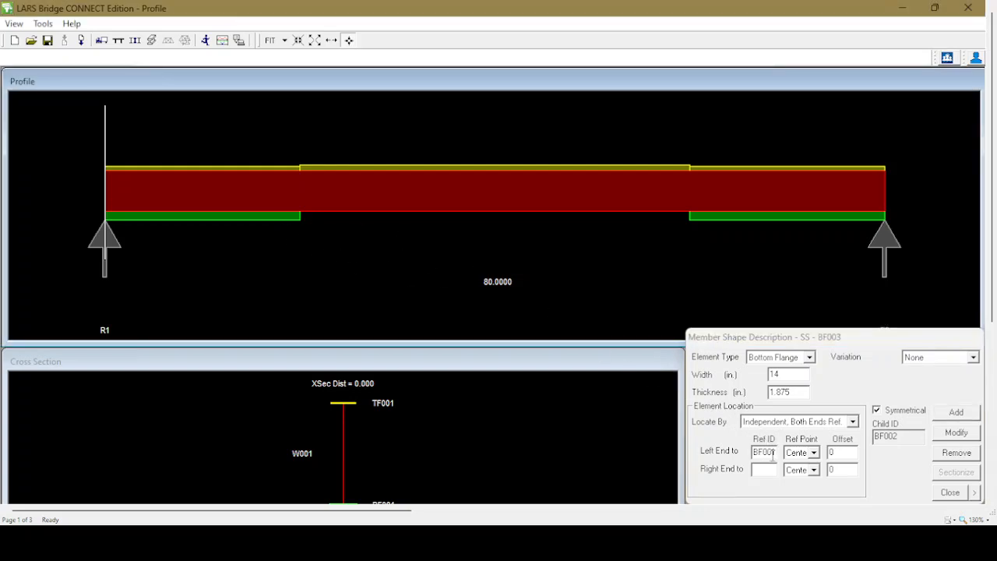
click(817, 456)
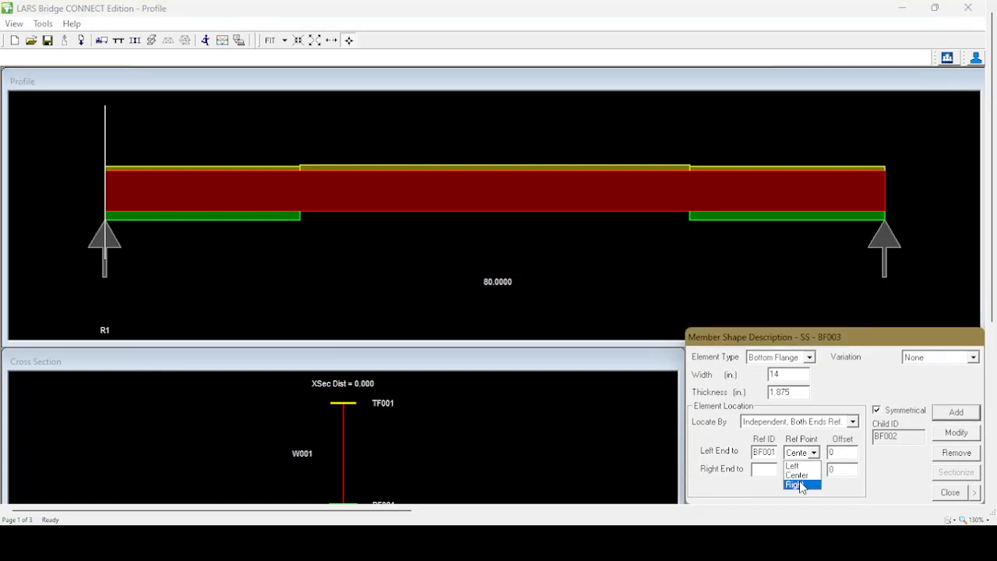
click(803, 480)
Reference the right end to the Left point of BF002 and add the middle bottom flange with Symmetrical turned off
click(761, 470)
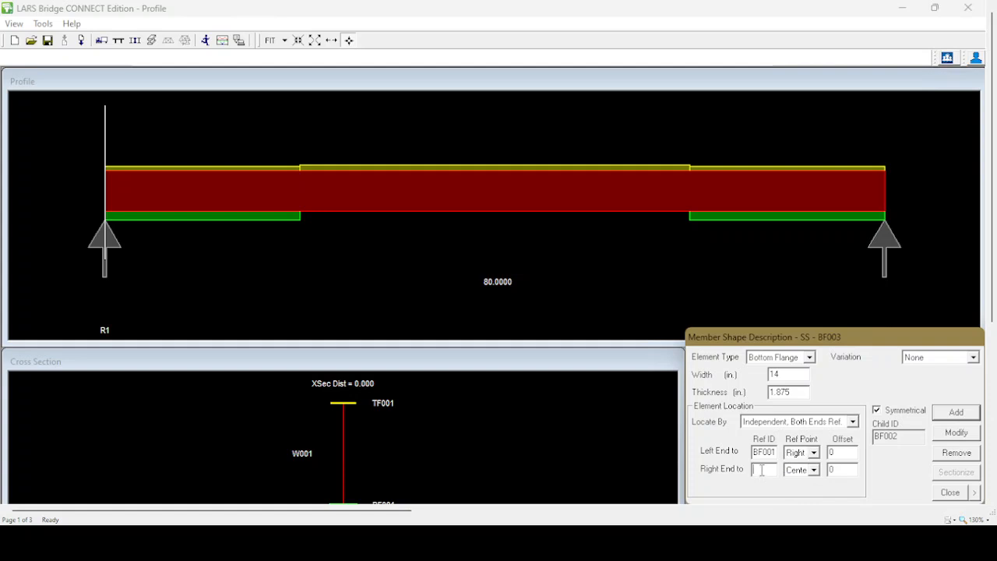
click(709, 219)
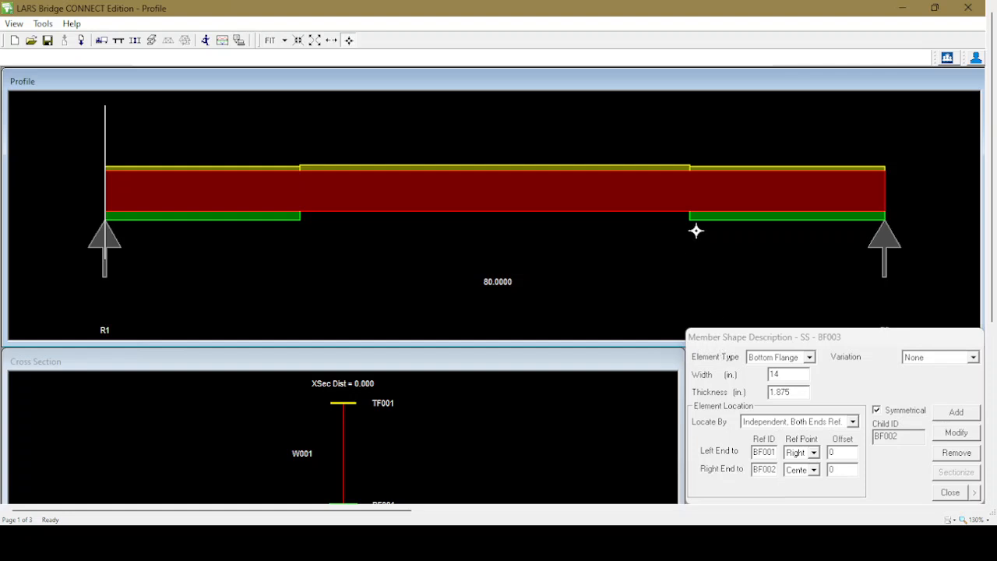
click(812, 469)
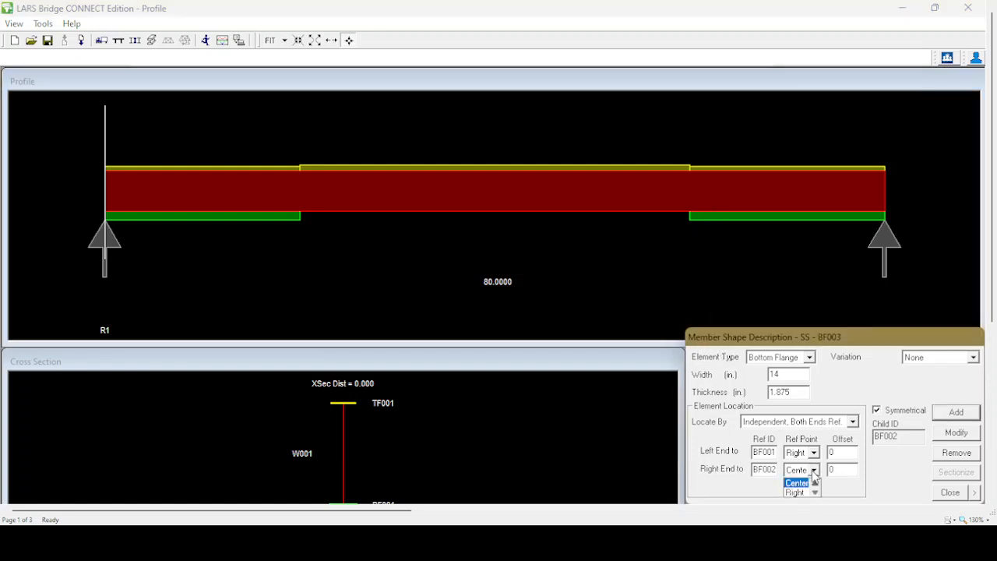
click(797, 483)
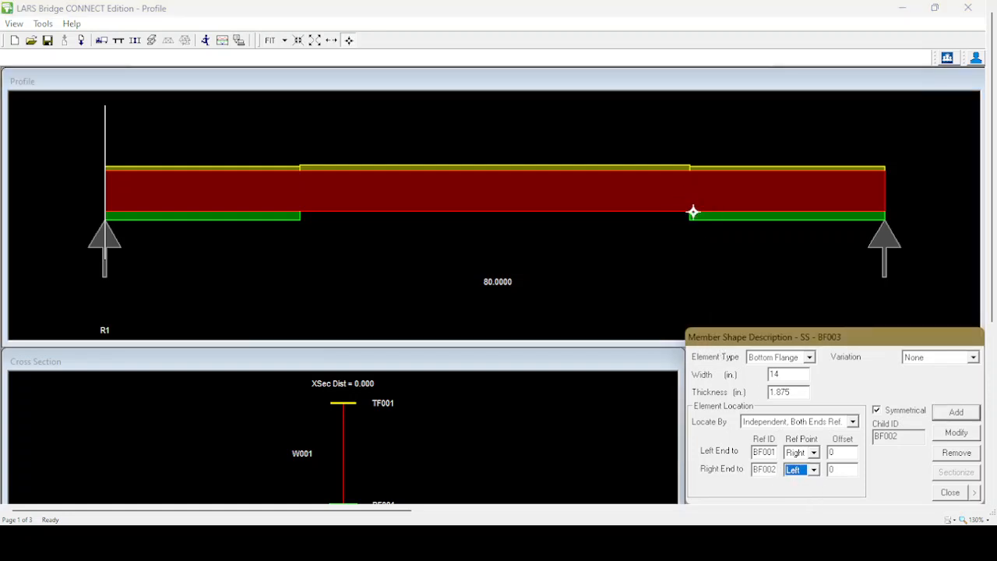
click(877, 411)
click(953, 413)
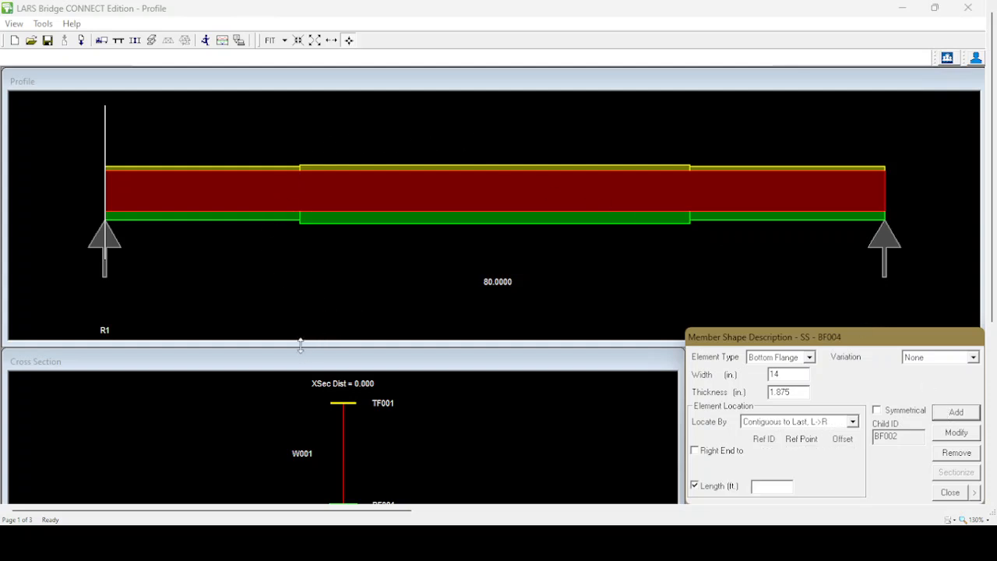
Examine the girder's cross section at several positions along the span, in both the end and middle flange regions
click(263, 243)
click(317, 368)
drag(312, 351, 307, 300)
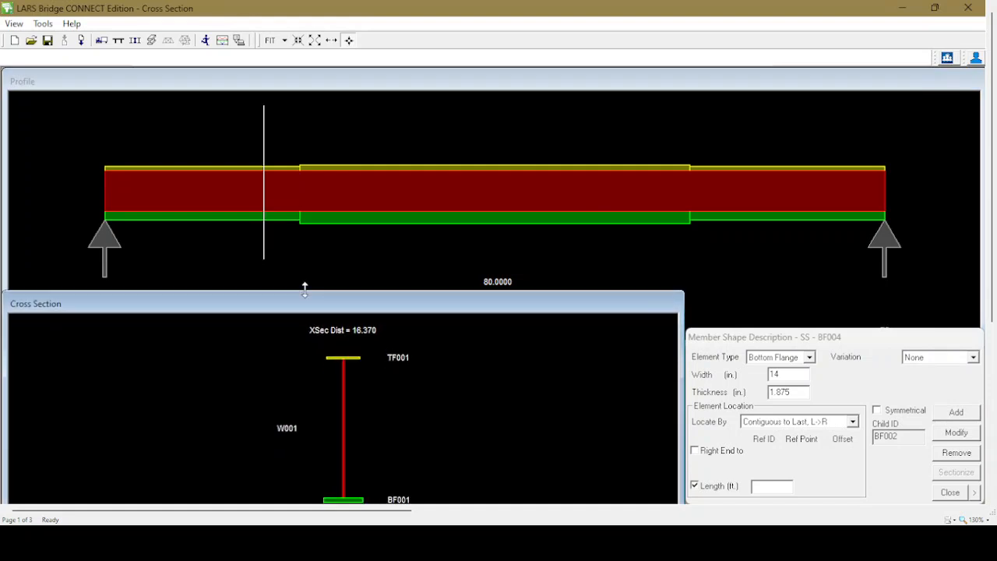
click(376, 242)
click(616, 256)
click(266, 261)
click(398, 255)
click(795, 249)
click(497, 252)
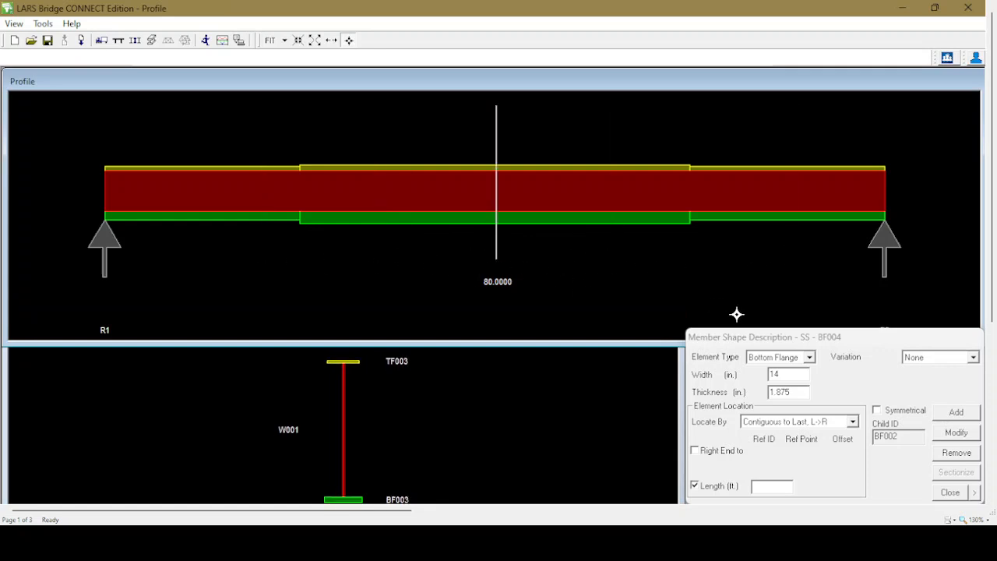
Close the steel member shape description and save the changes made to the member
click(950, 492)
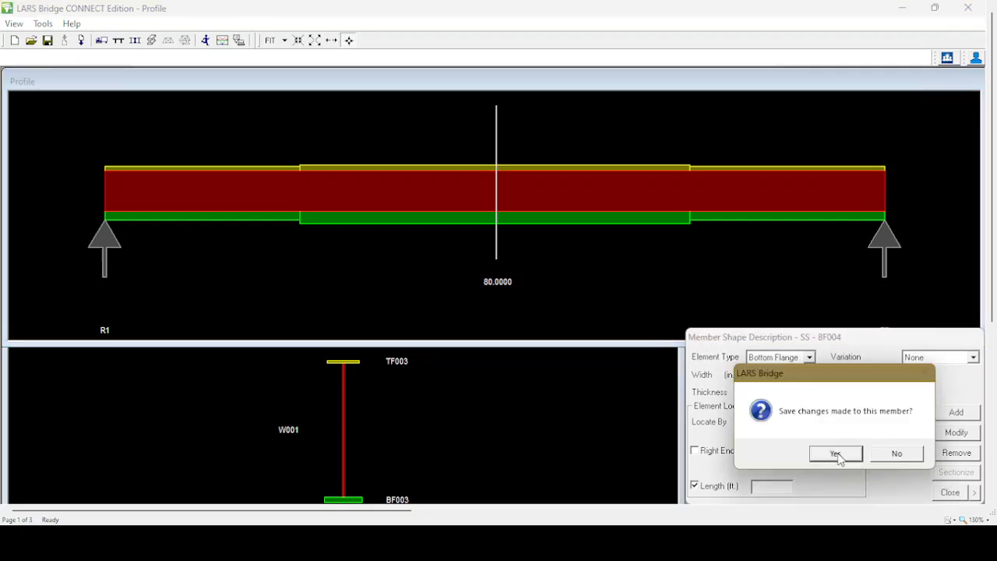
click(836, 455)
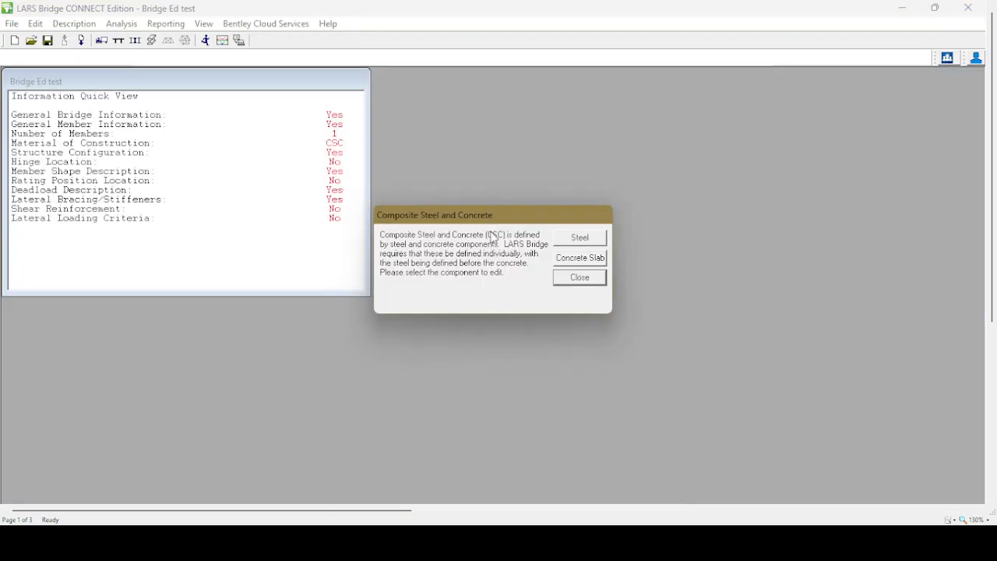